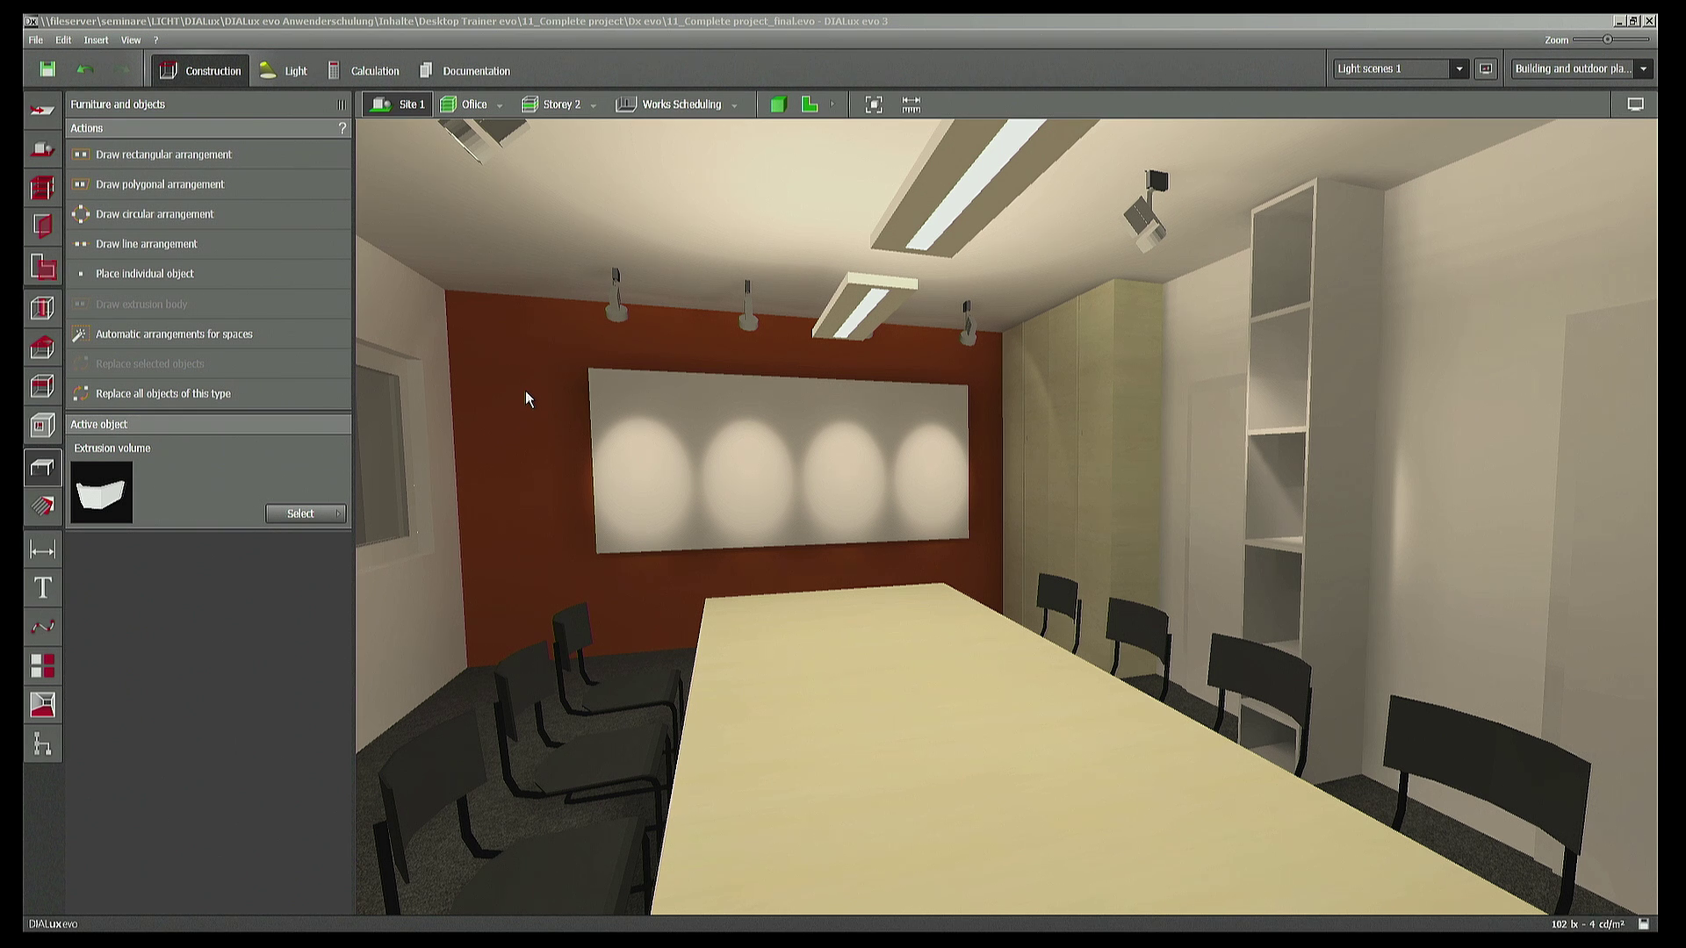
# Open the Raytracer in Calculation mode, showing 400 x 300 pixels and three Site 1 images
pyautogui.scroll(-5, 983, 531)
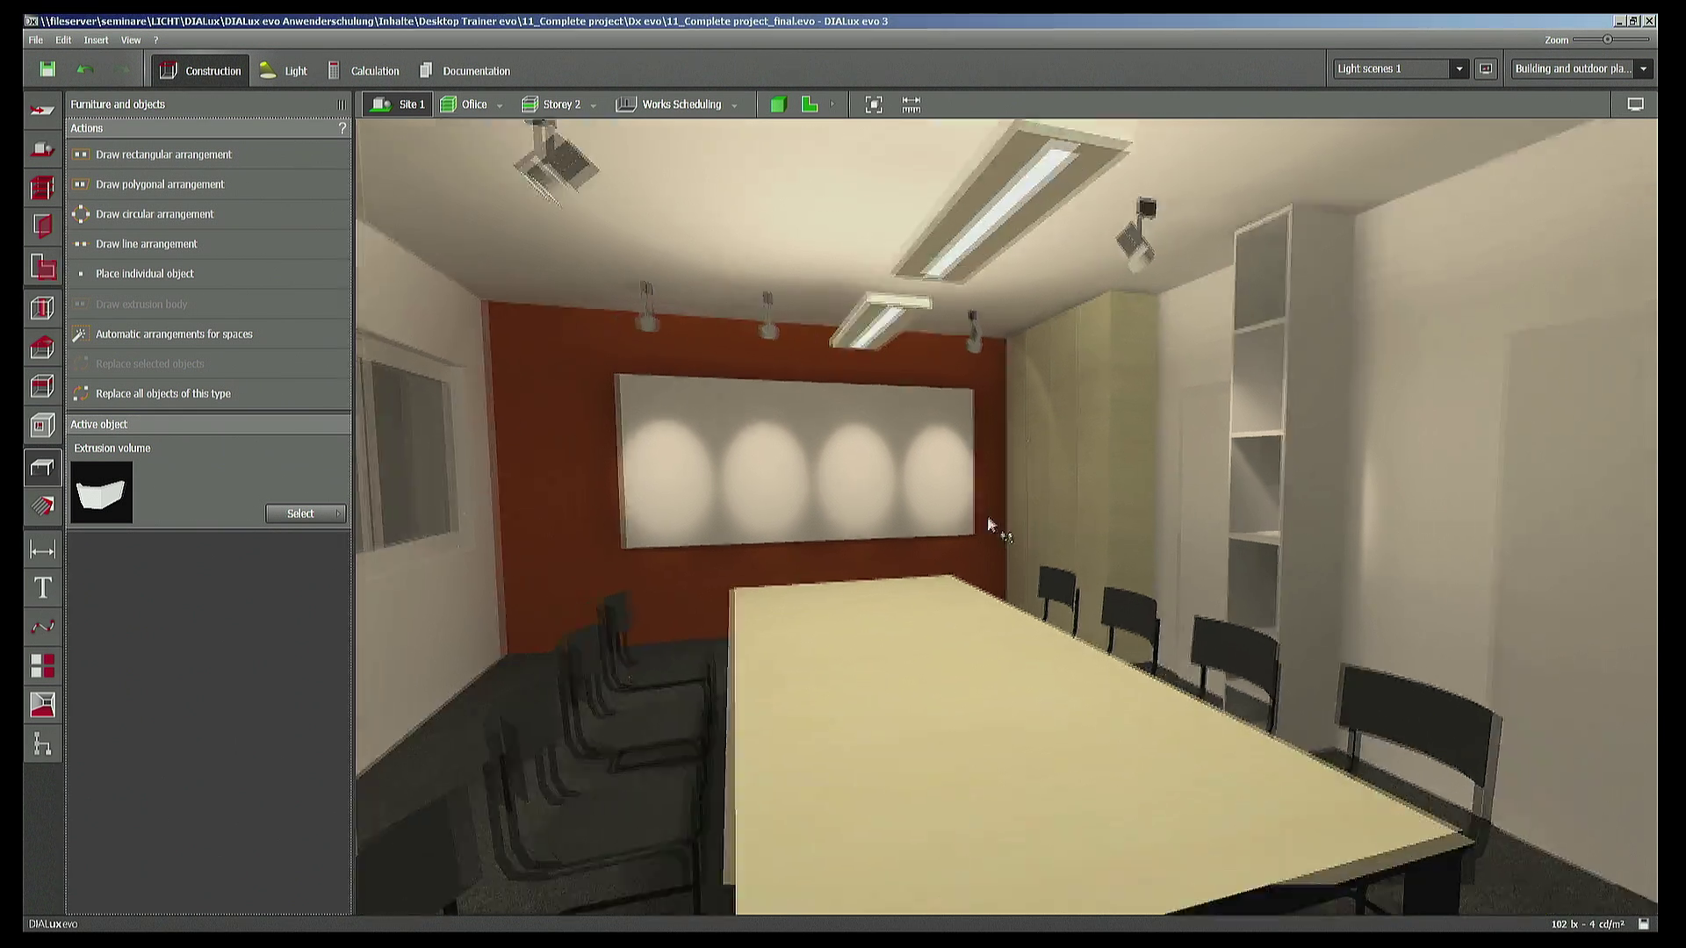
pyautogui.scroll(2, 977, 523)
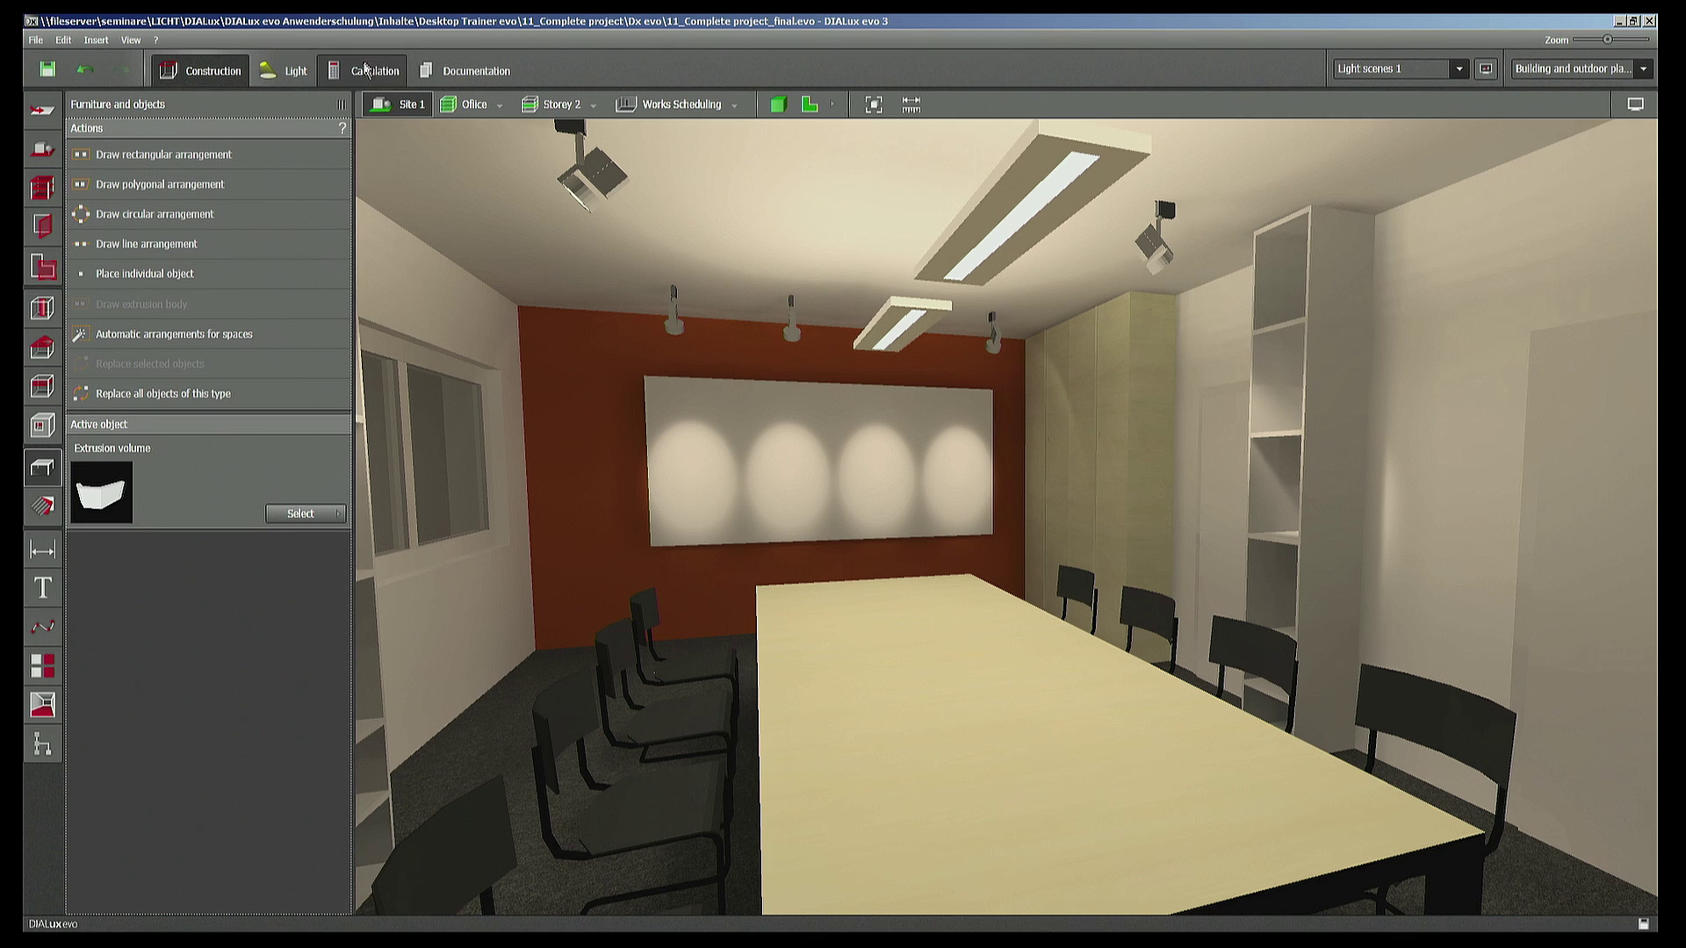
pyautogui.click(399, 73)
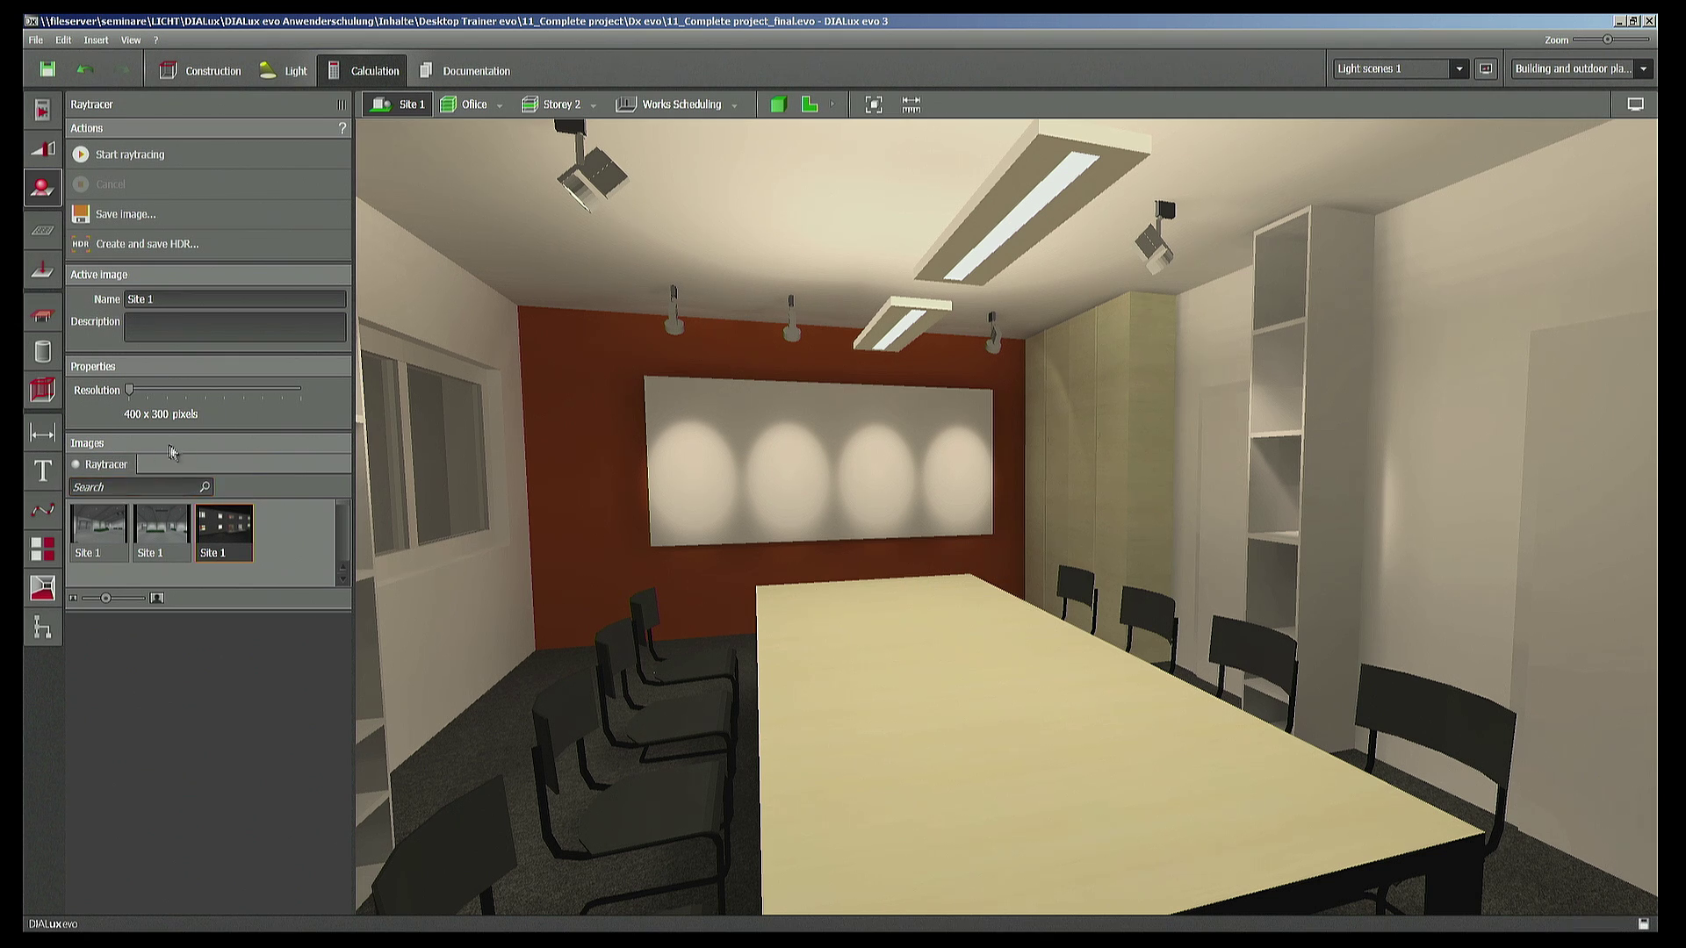
# Raytrace the conference room view at 1024 x 768 pixels, producing the image Picture
pyautogui.click(128, 154)
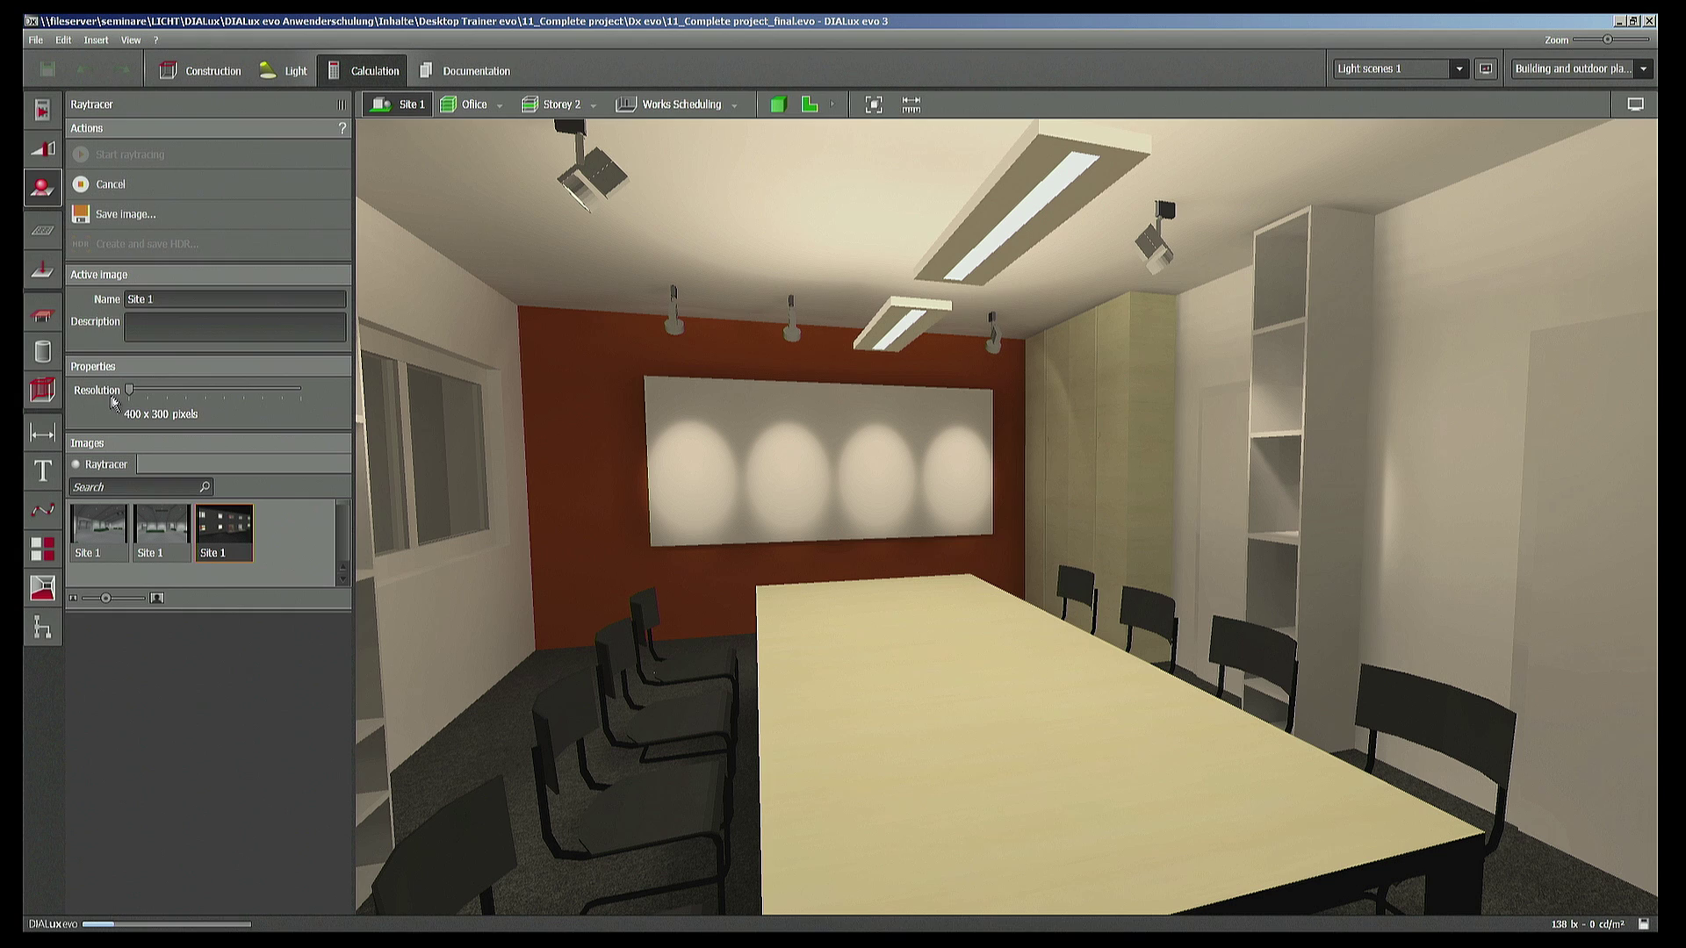
pyautogui.moveTo(192, 402)
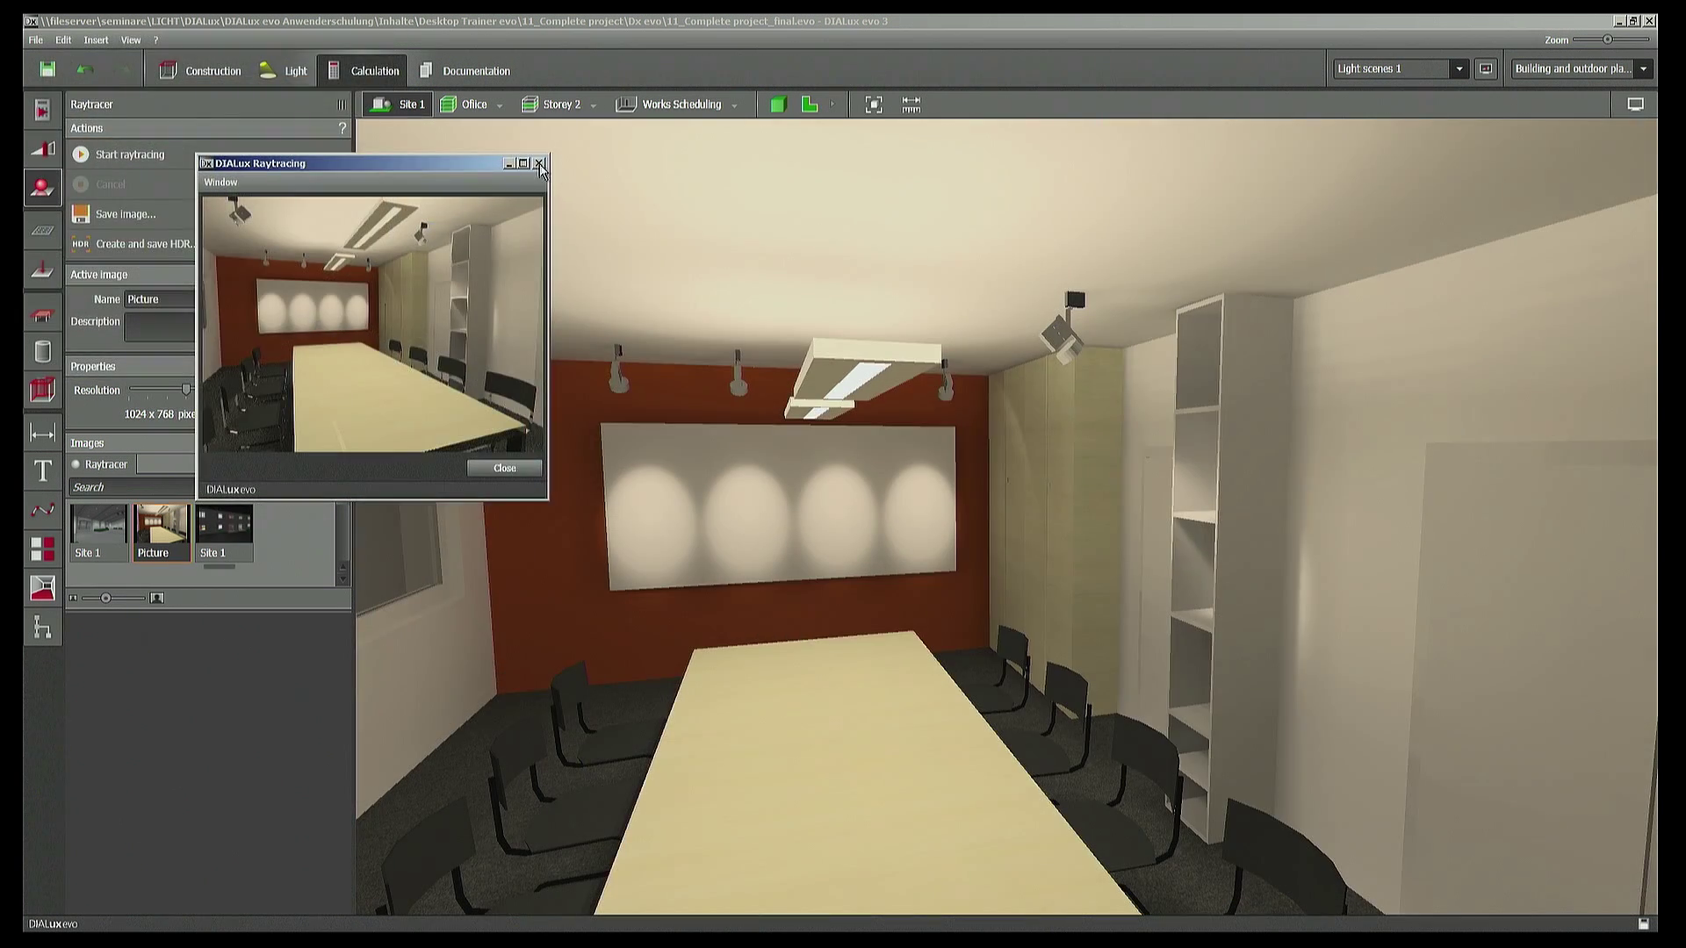
# Close the raytracing result, delete the third Site 1 image, and preview Picture
pyautogui.click(538, 163)
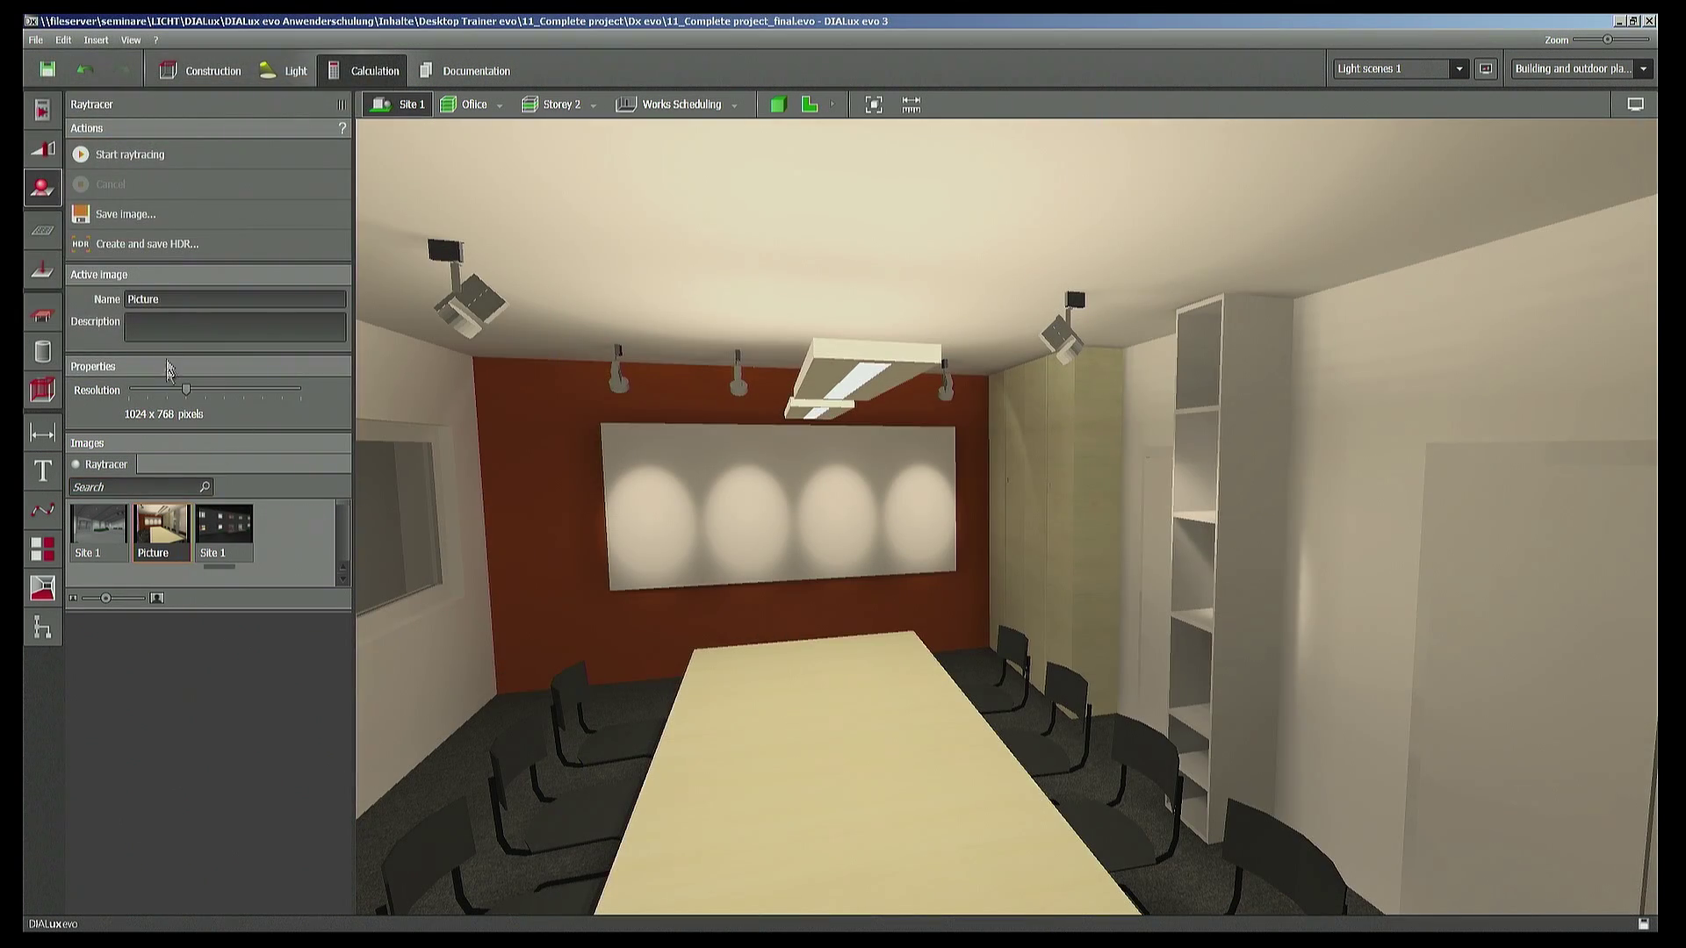
pyautogui.doubleClick(180, 298)
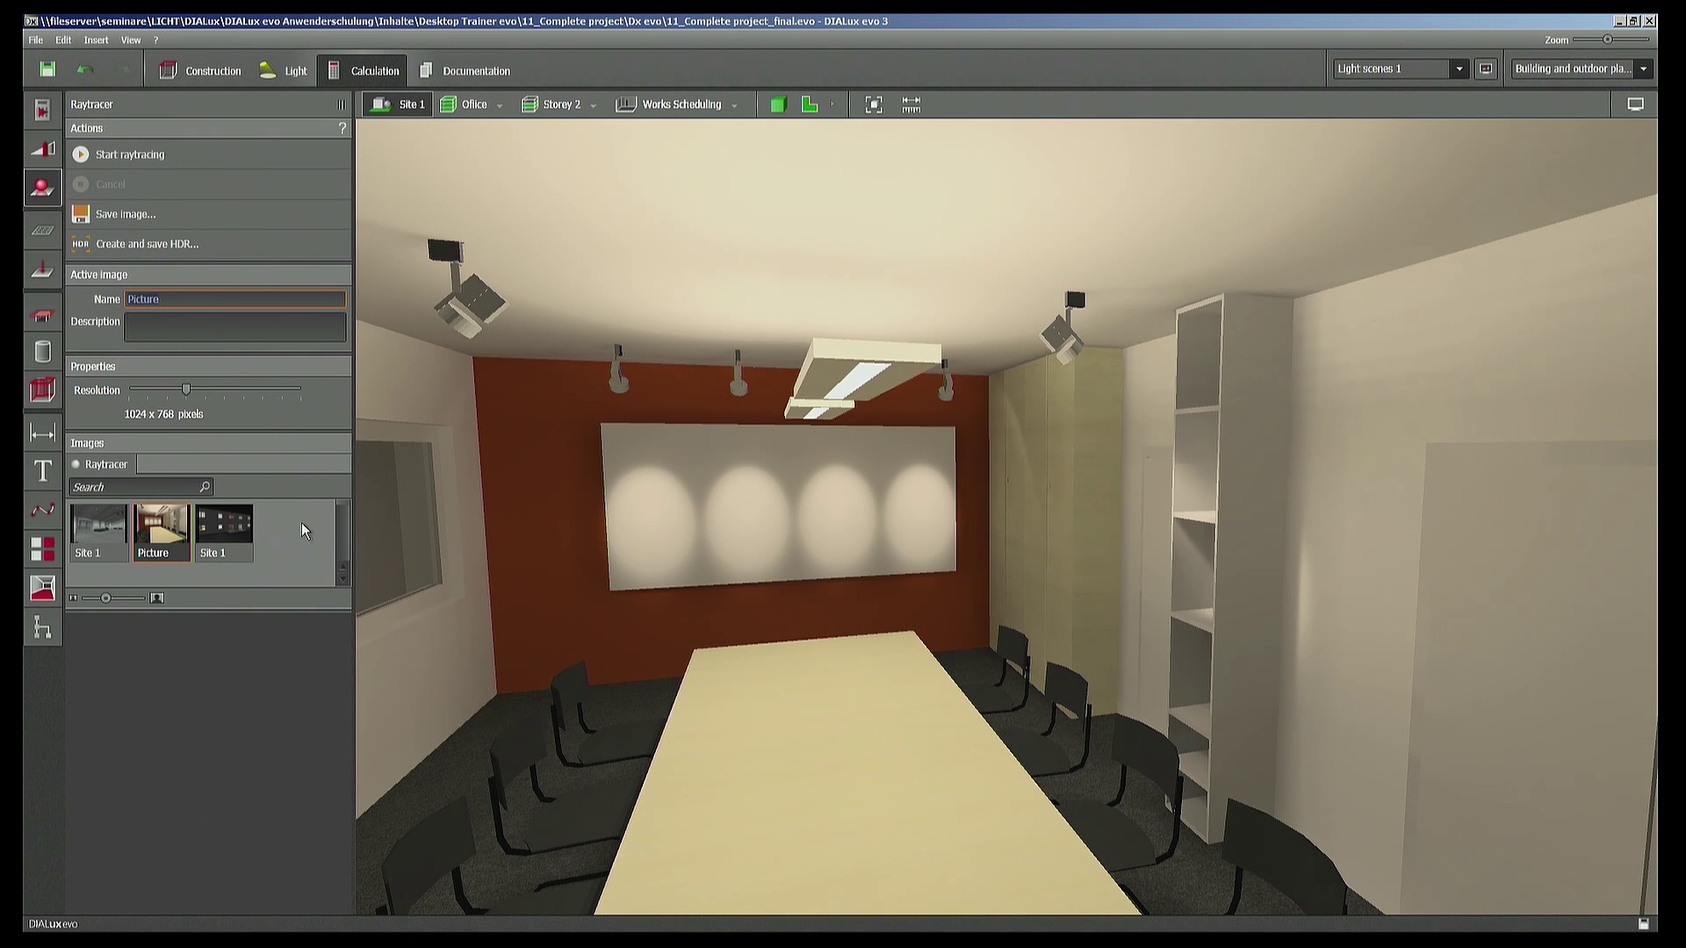
pyautogui.click(204, 526)
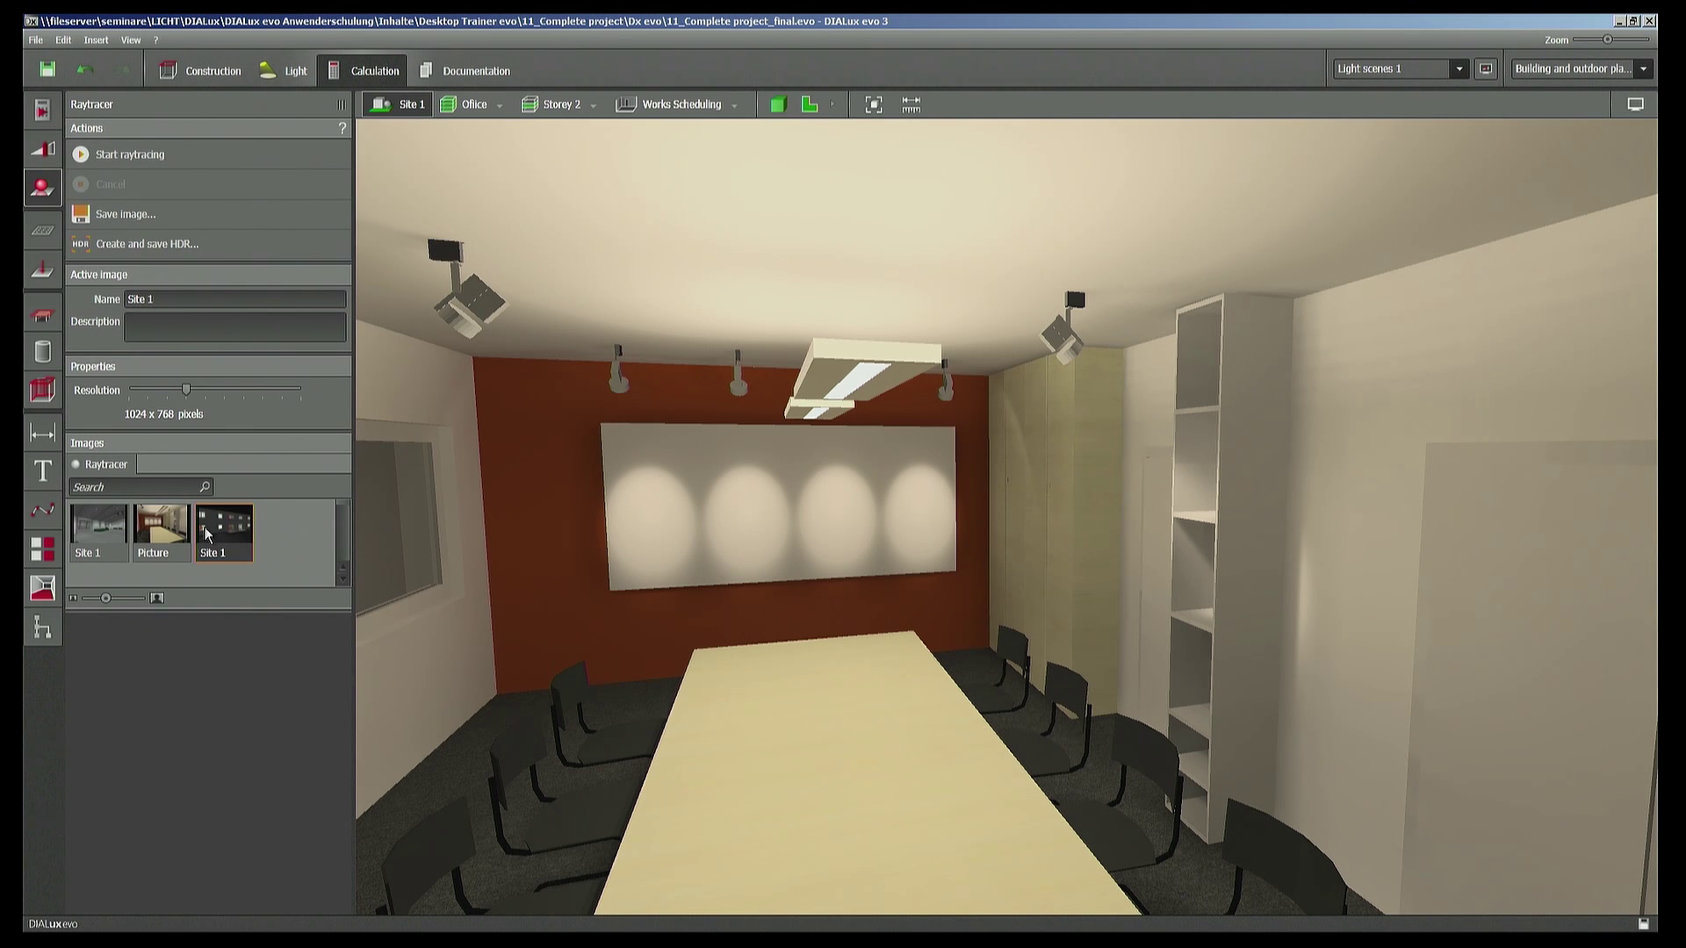
pyautogui.press('Delete')
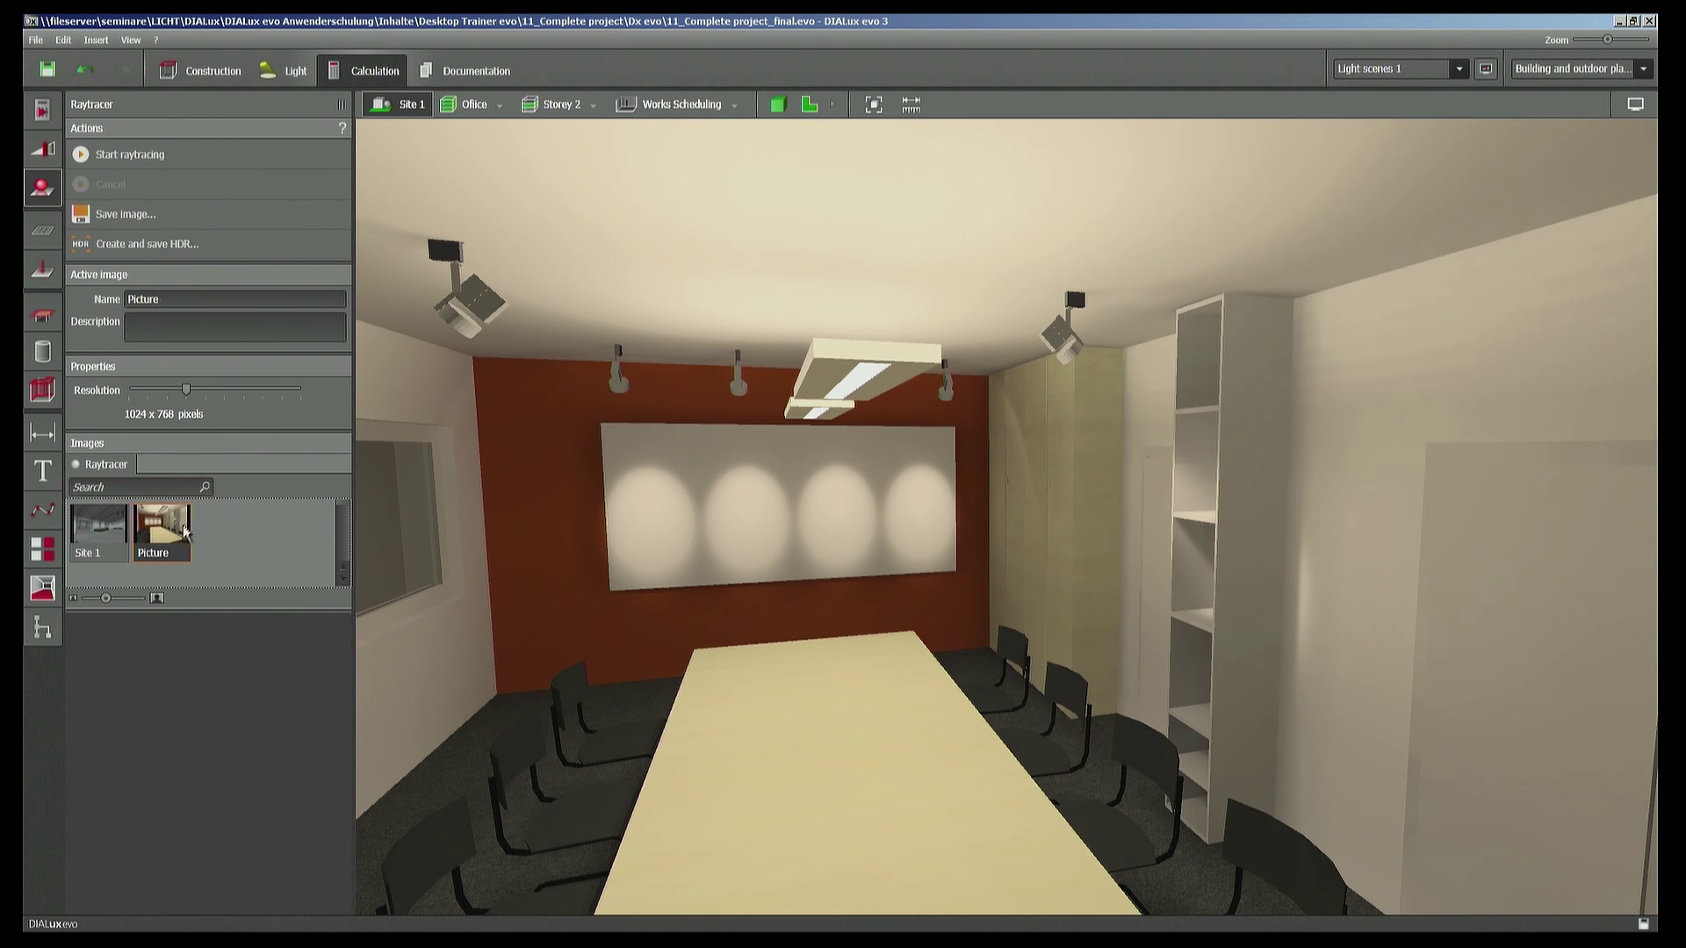
pyautogui.doubleClick(177, 549)
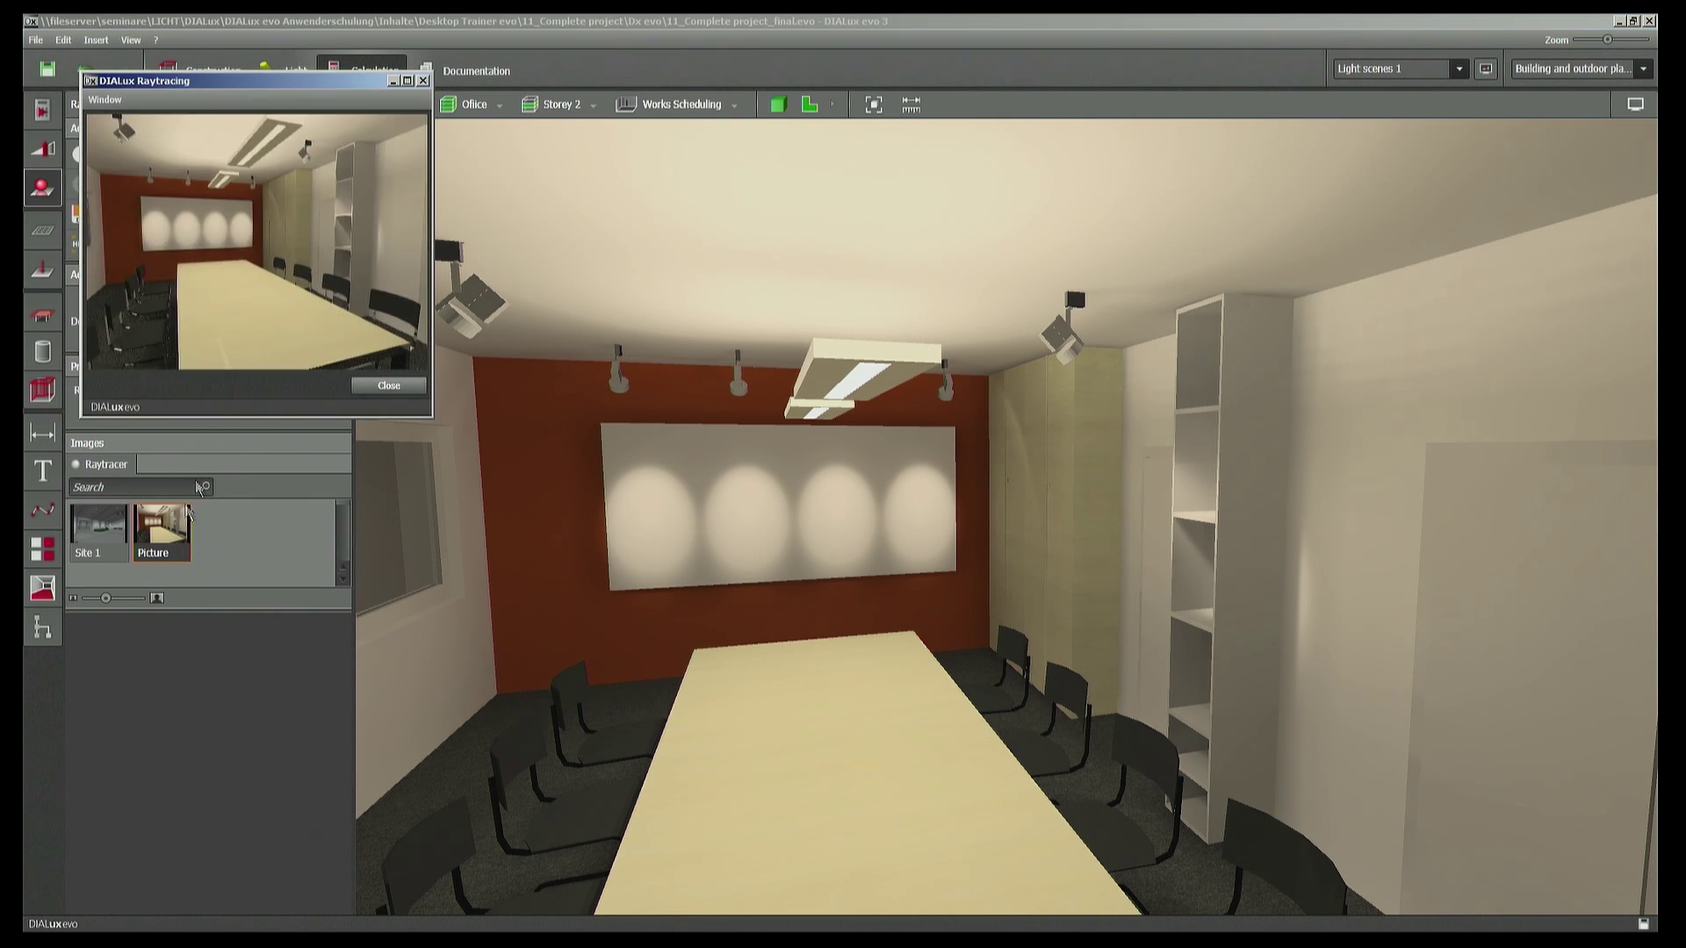
pyautogui.click(422, 81)
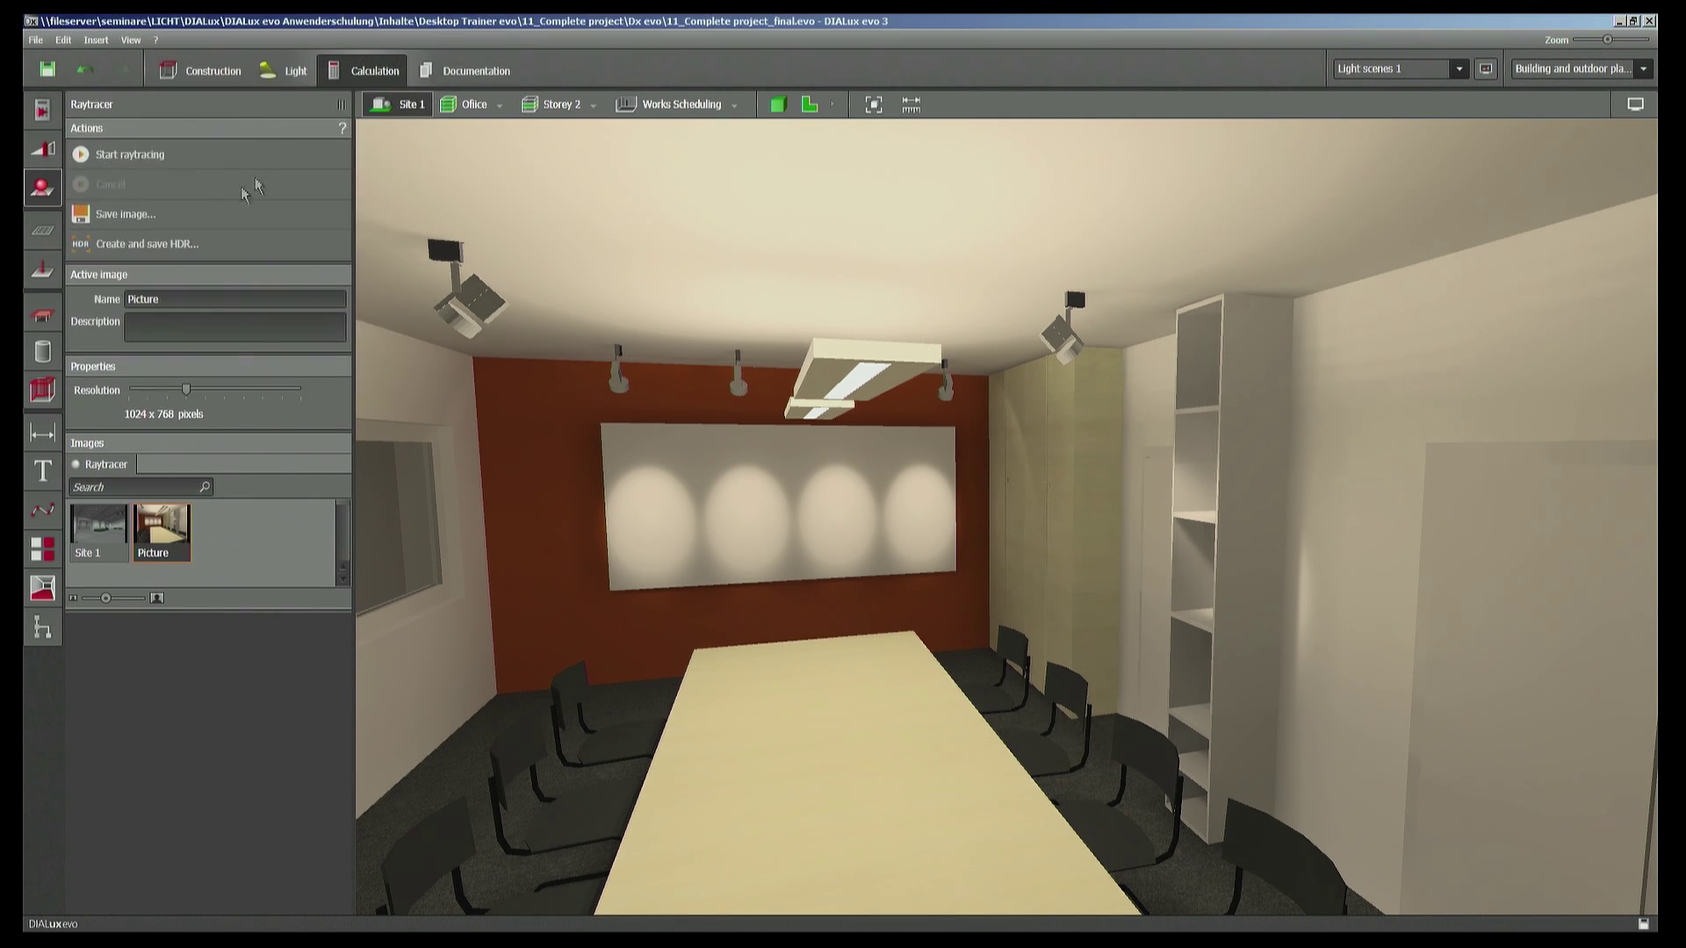
# Review the Picture.jpg JPEG save settings without saving, then switch to Documentation
pyautogui.click(202, 219)
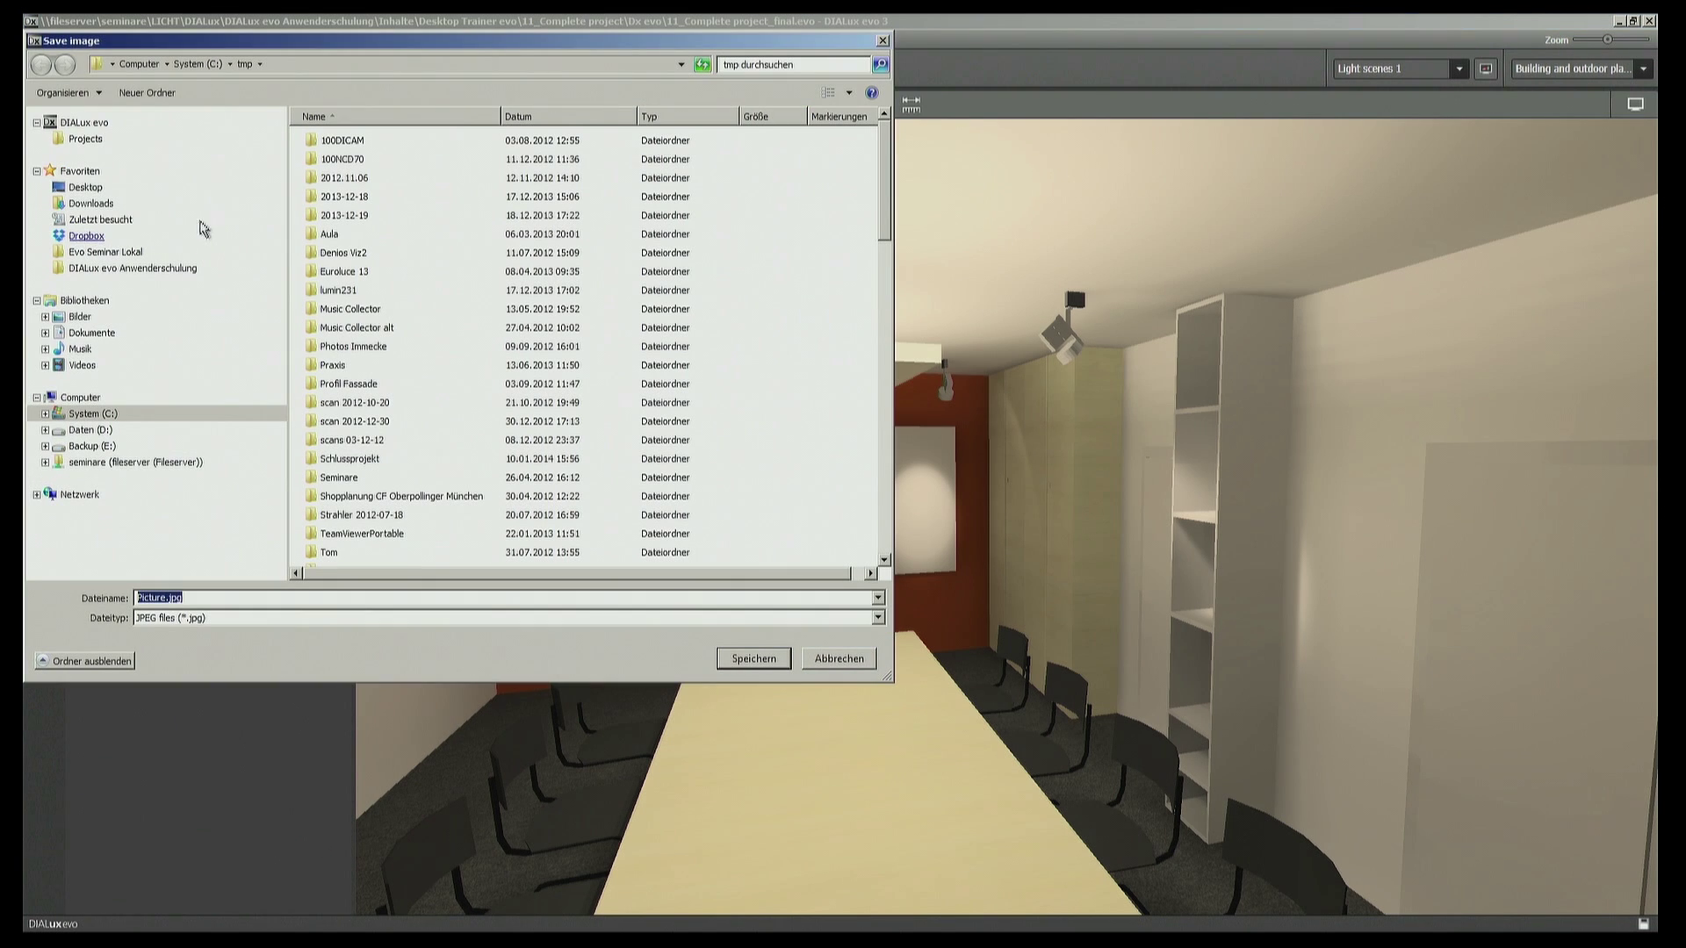
pyautogui.click(882, 41)
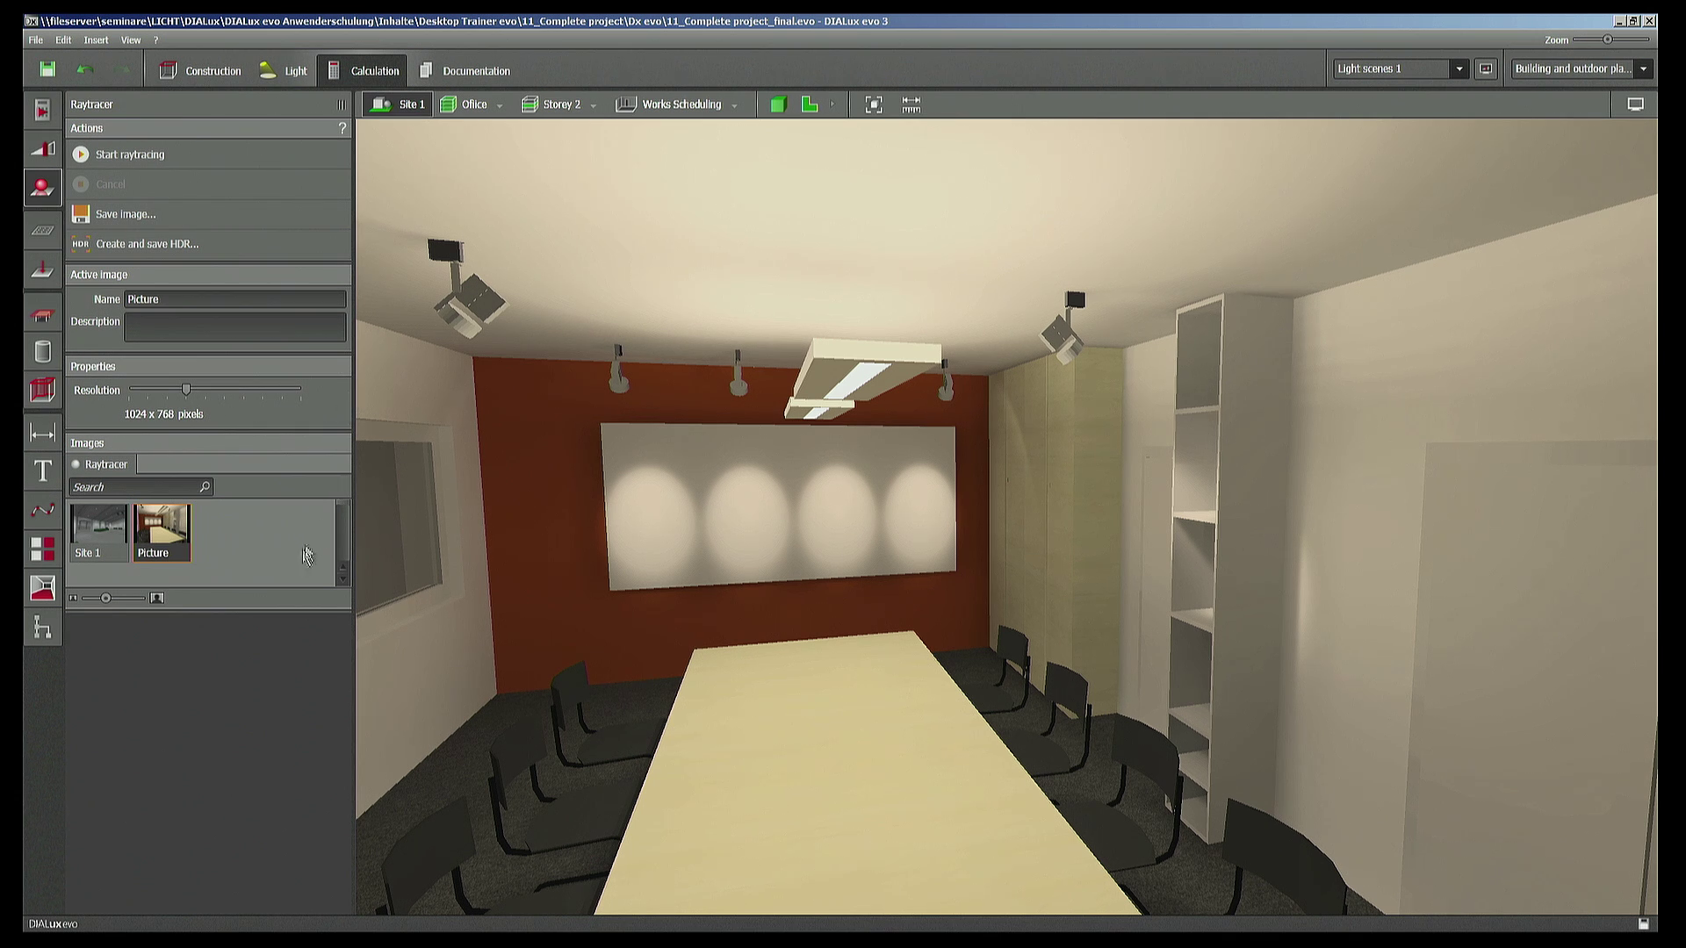
pyautogui.click(465, 70)
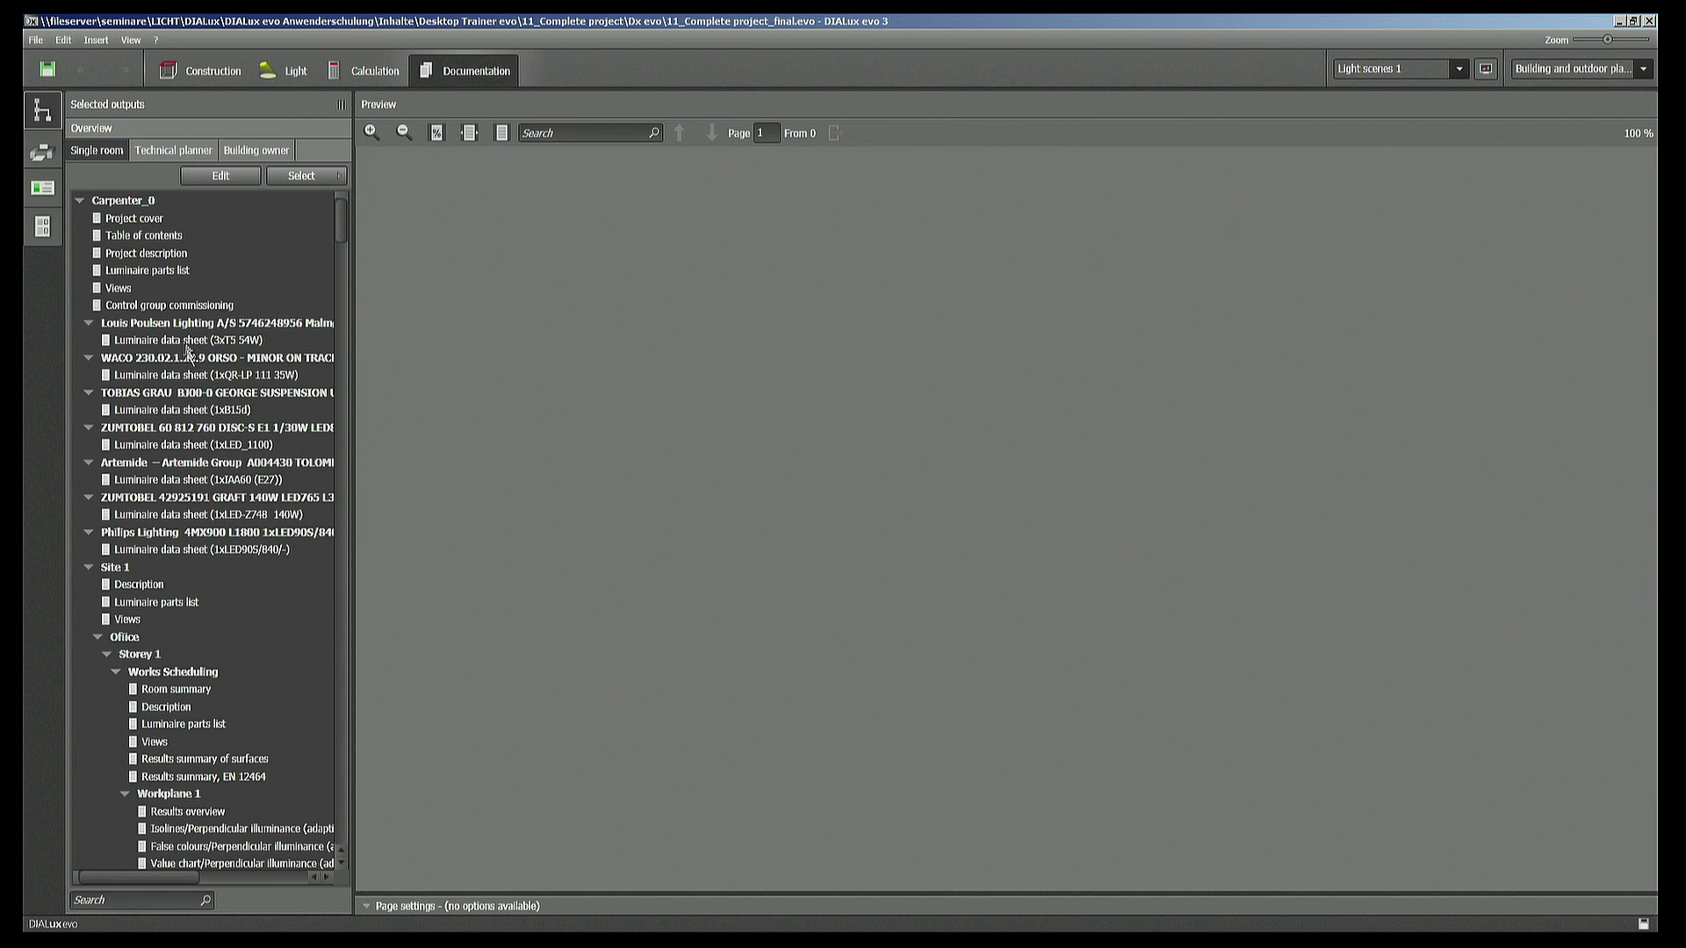
# Set the Views page settings to All and add the Picture rendering to the report
pyautogui.click(120, 288)
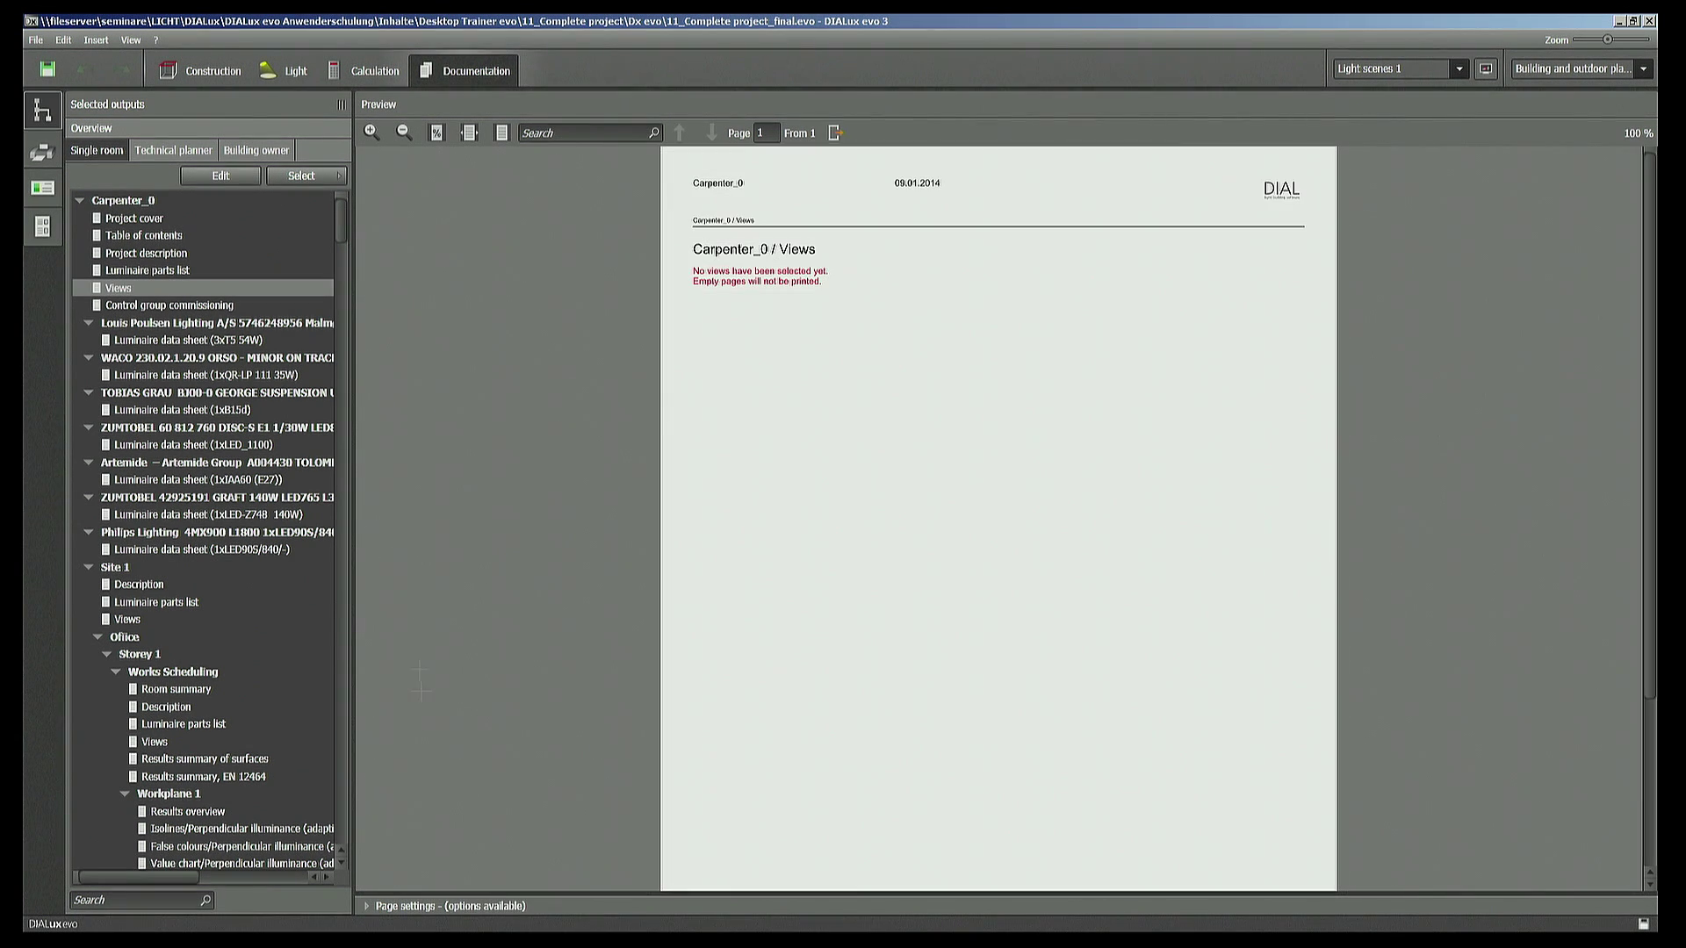
pyautogui.click(428, 910)
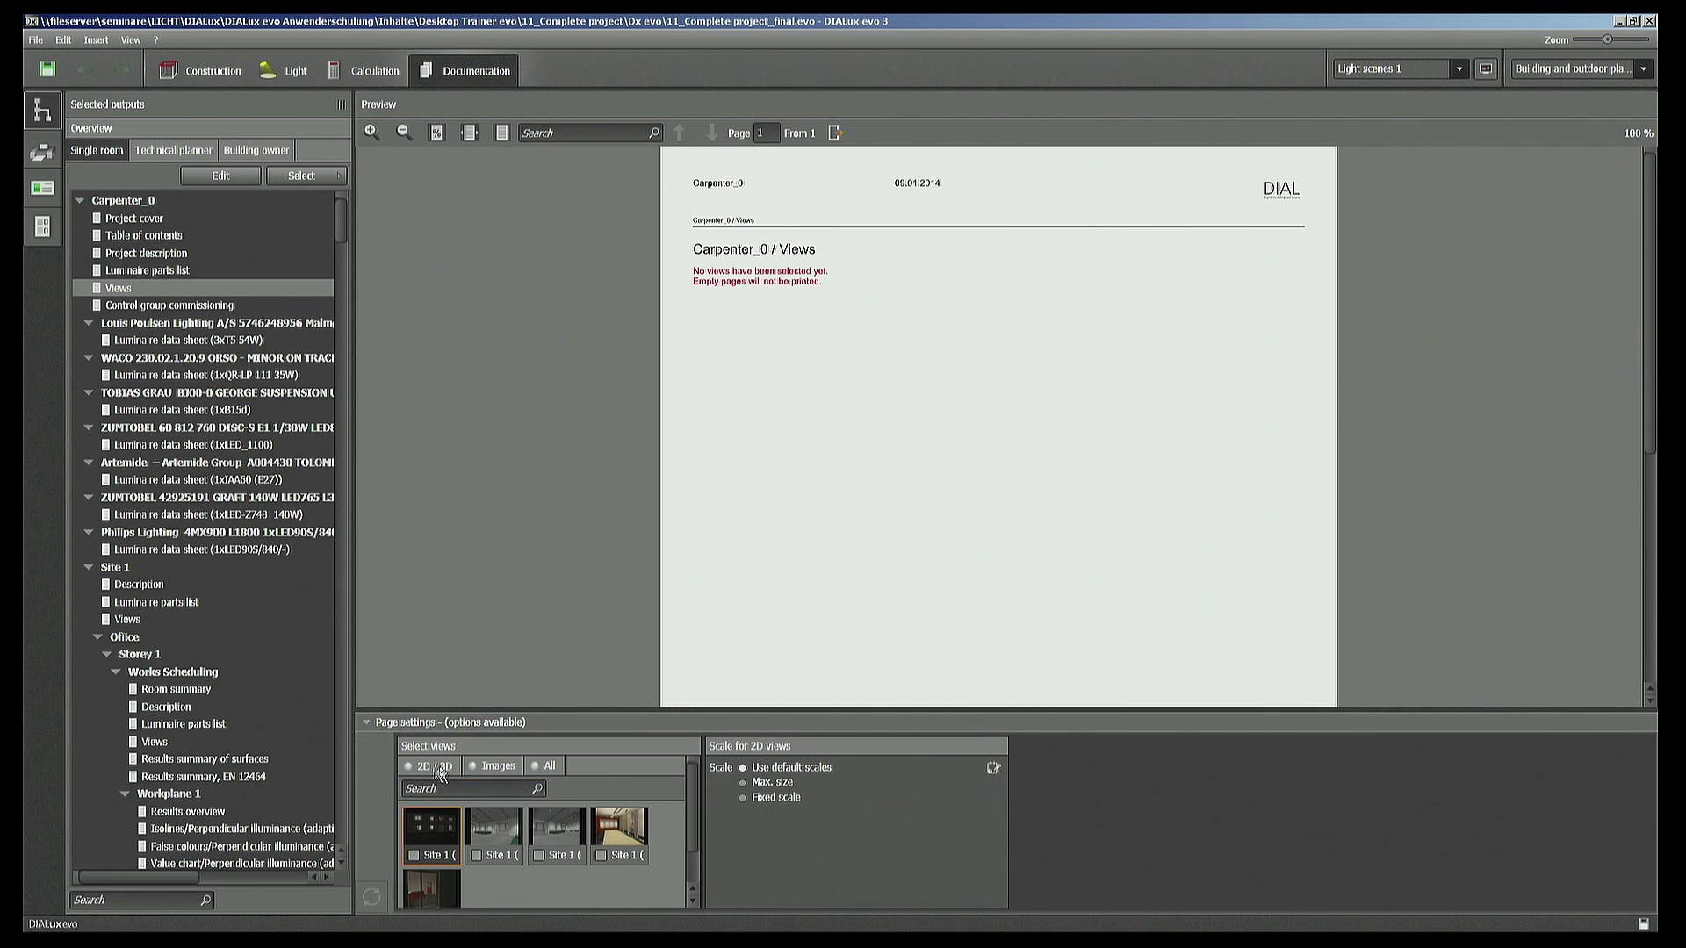
pyautogui.click(543, 766)
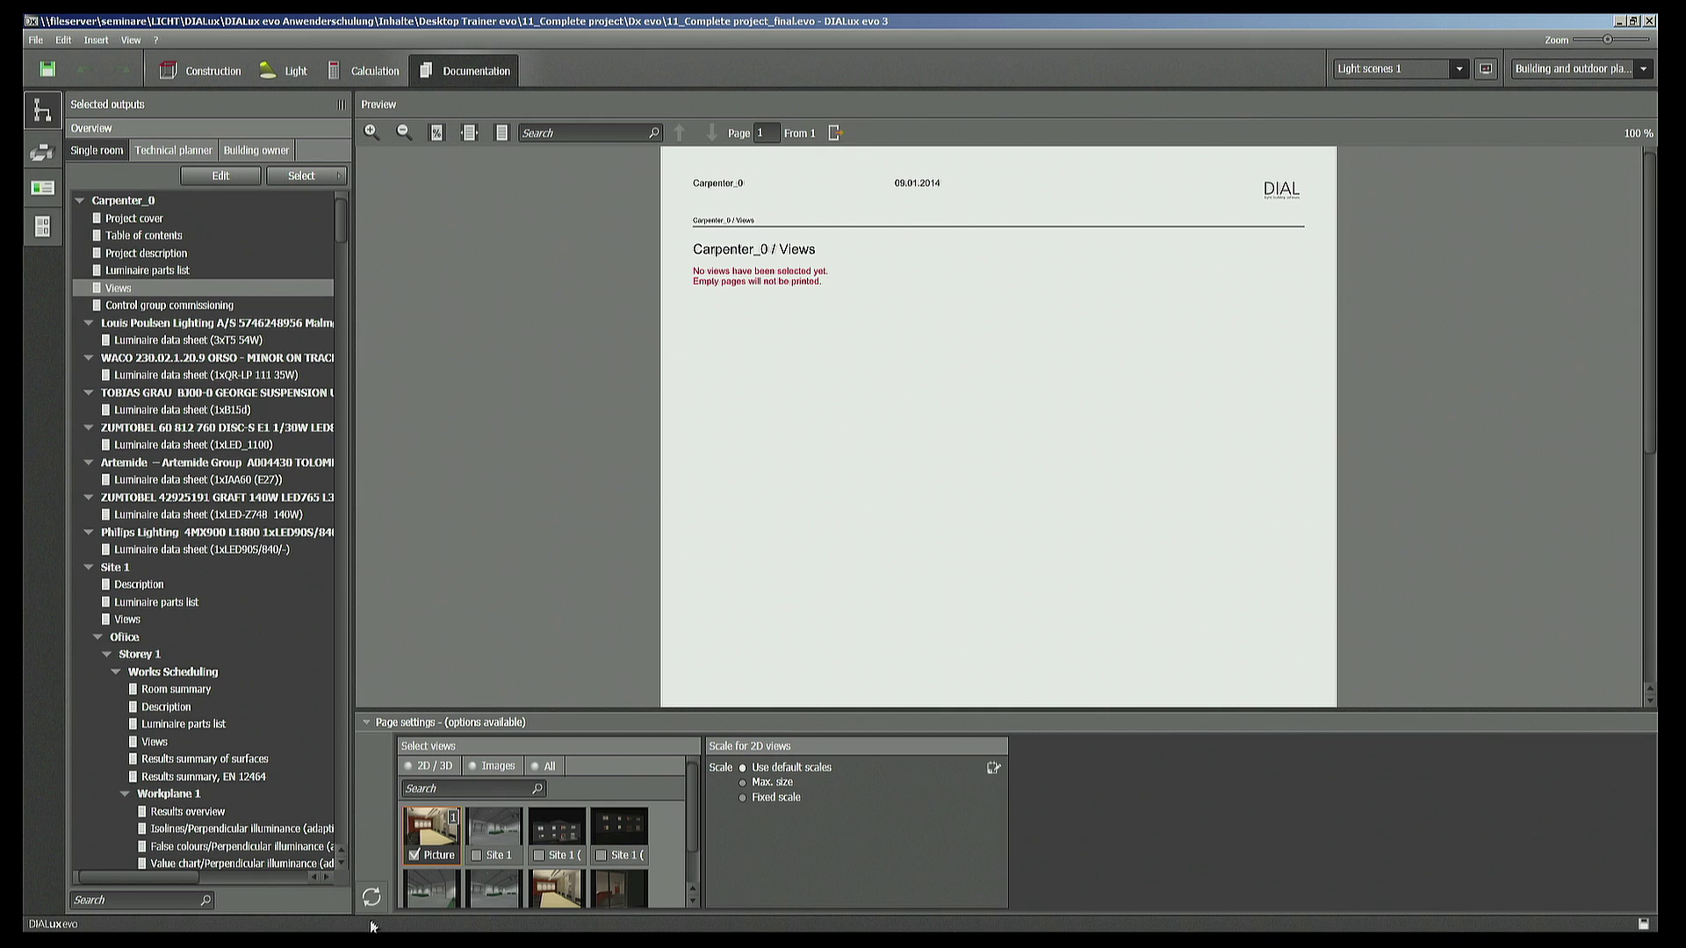
pyautogui.click(372, 896)
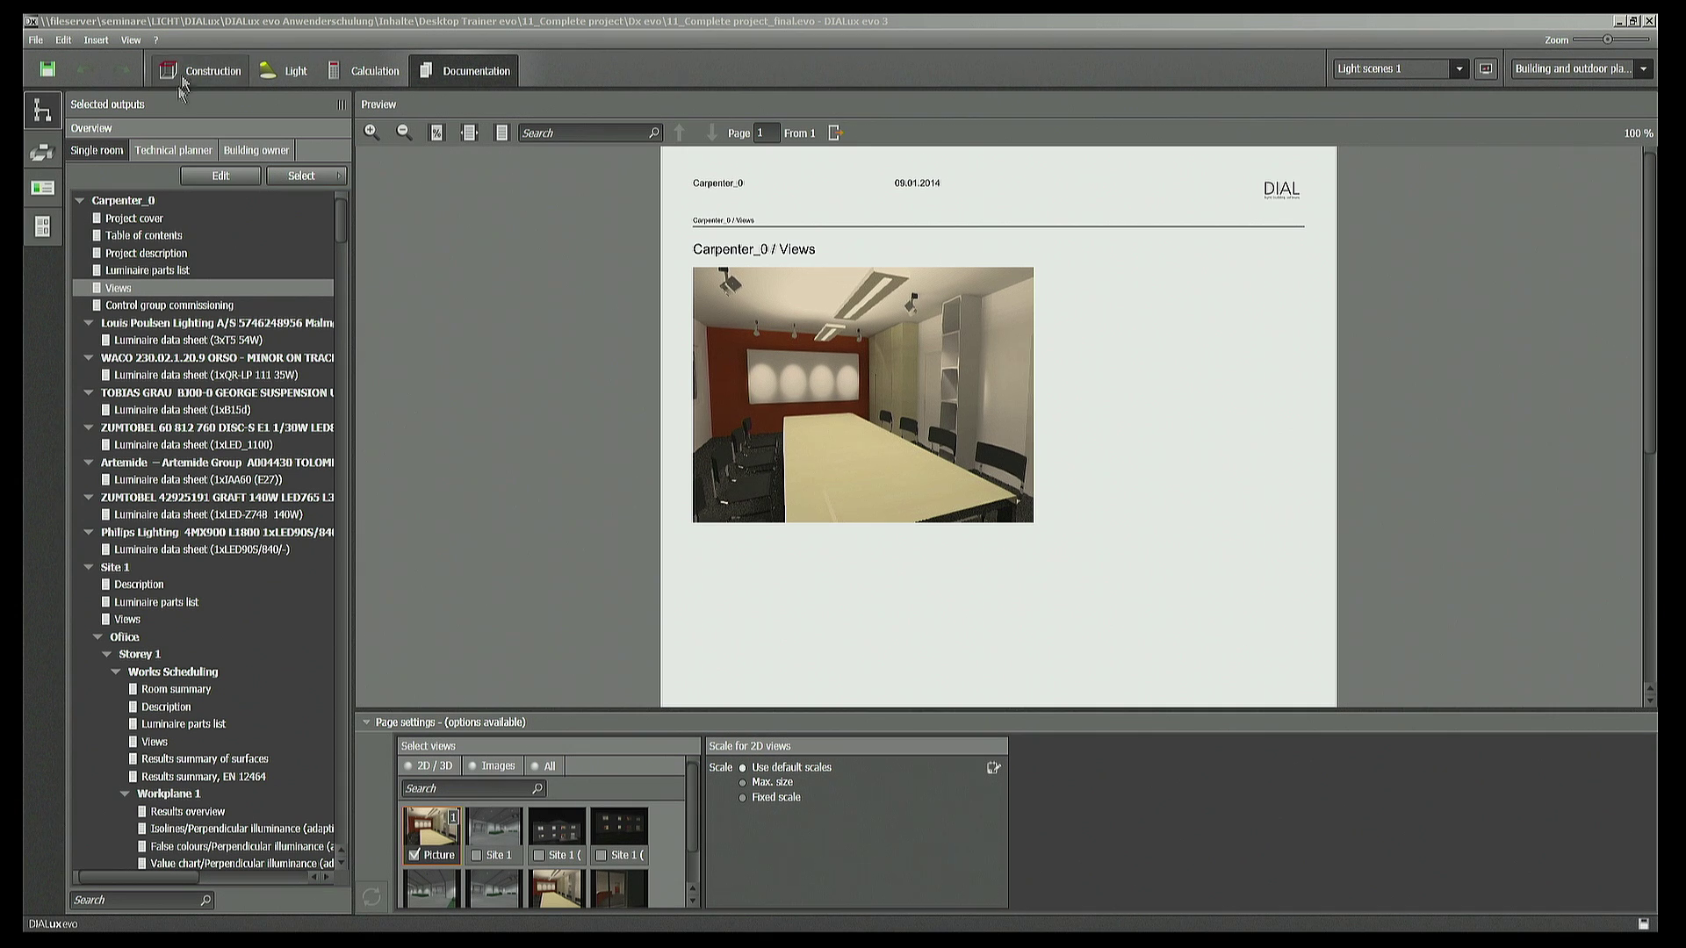
# Back in Calculation mode, raytrace the showroom at 1280 x 960 to create the Showroom image
pyautogui.click(369, 70)
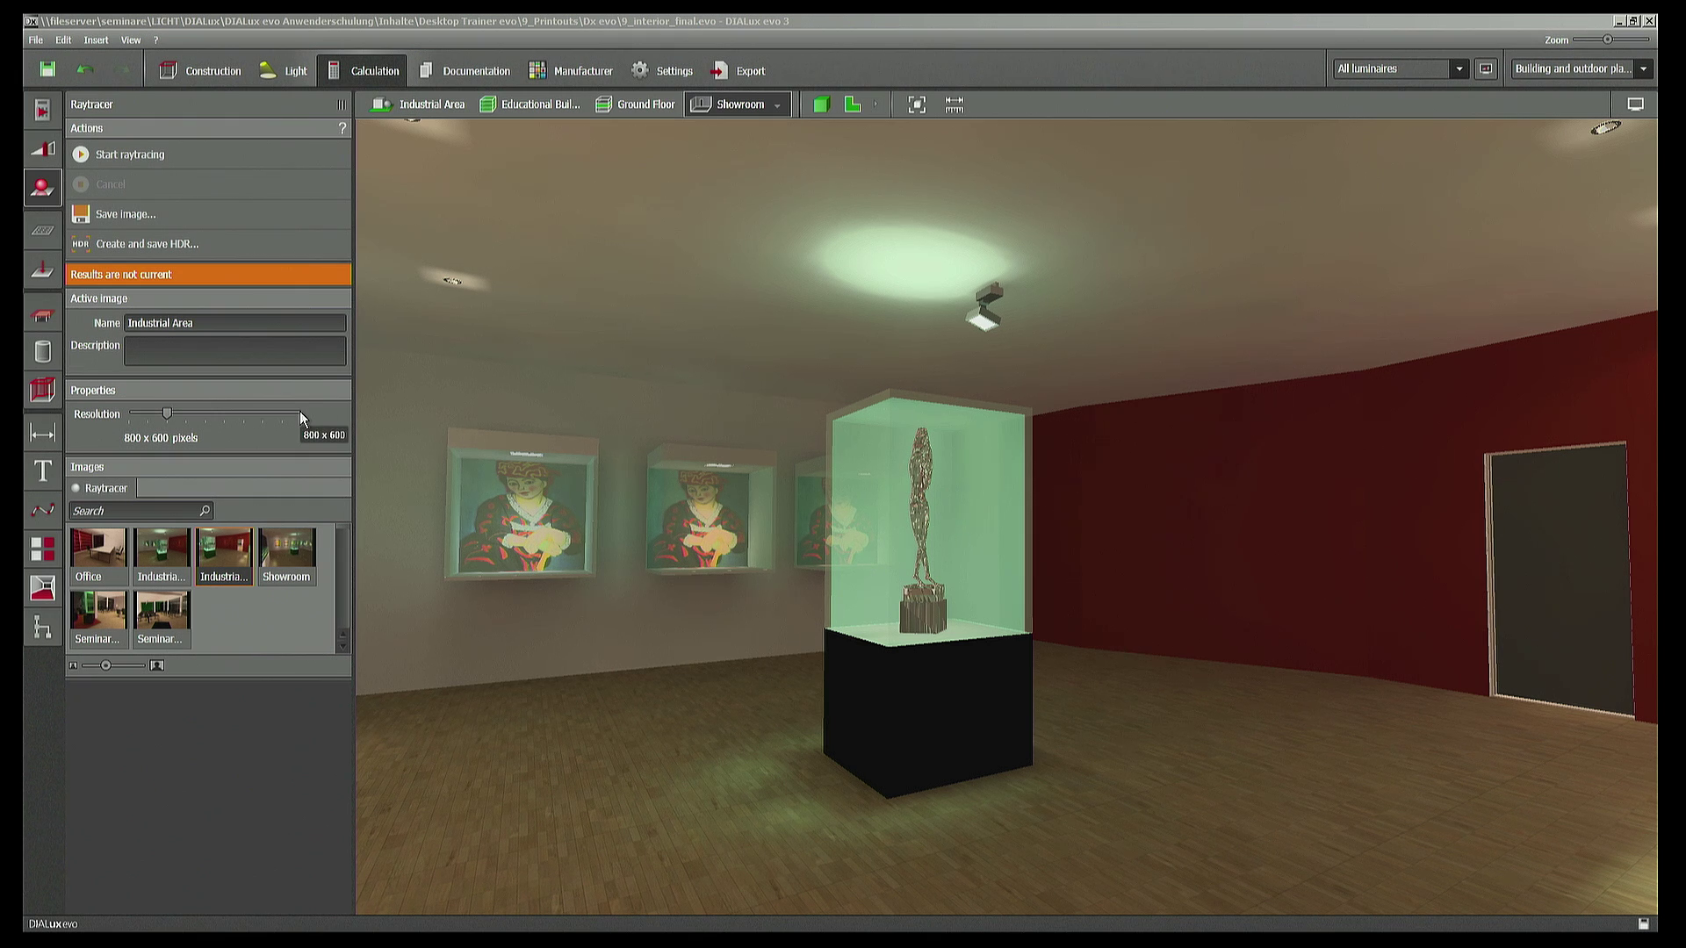
pyautogui.click(138, 146)
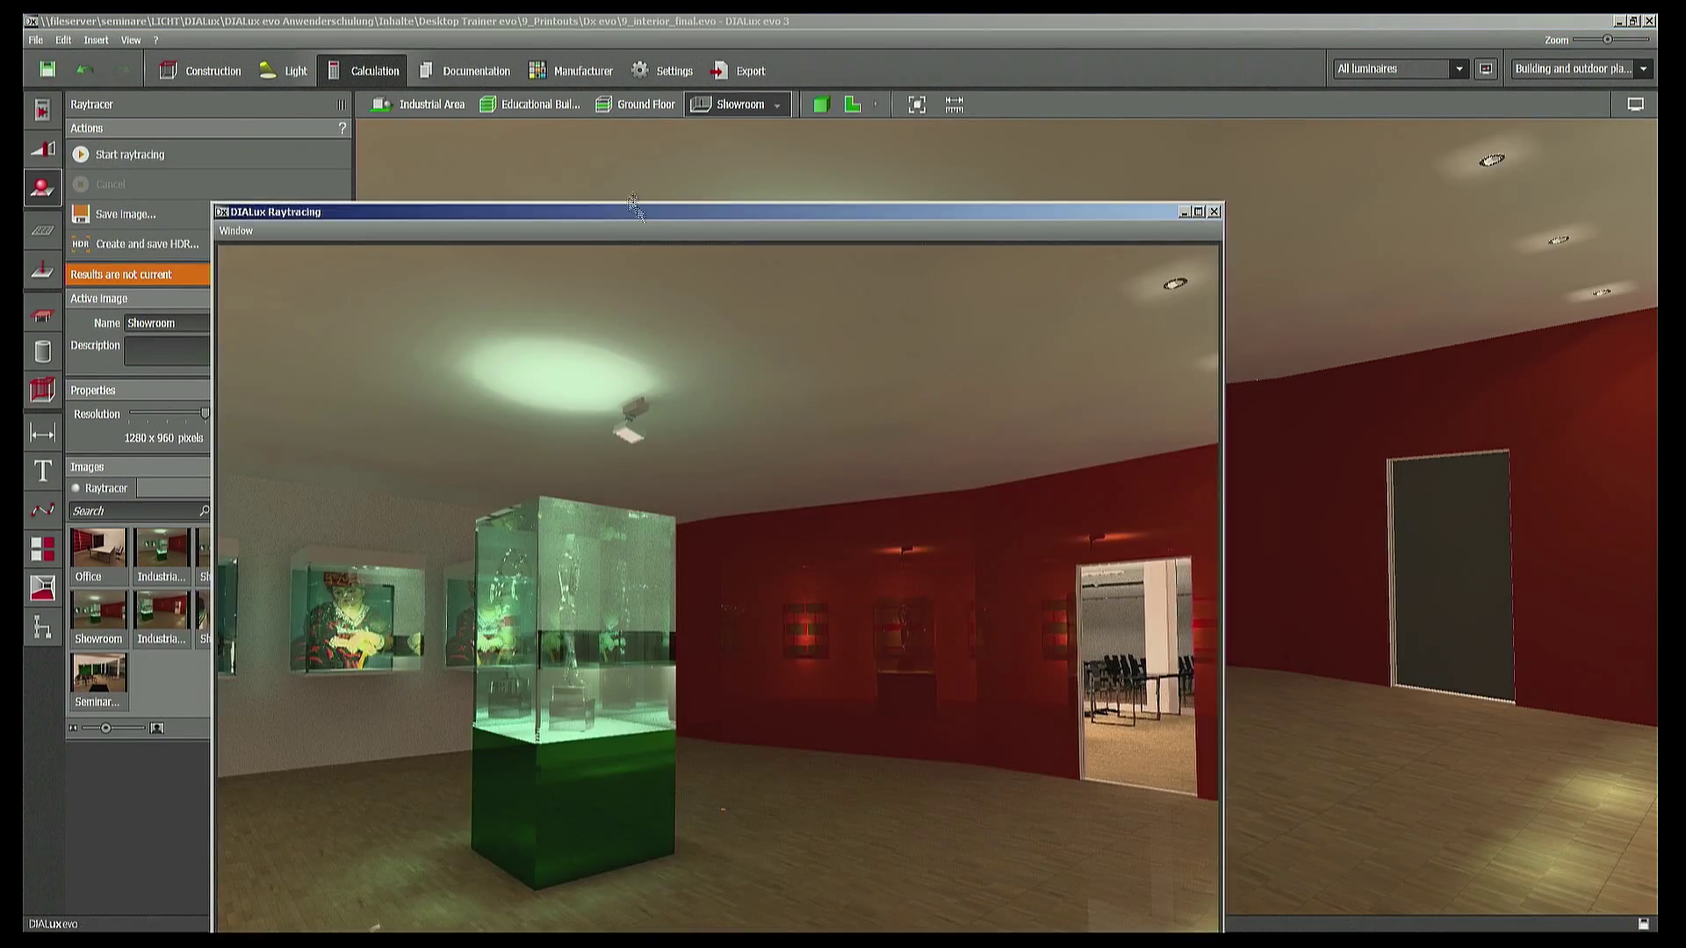
# Move the showroom Raytracing window around to inspect the rendering, then close it
pyautogui.moveTo(646, 200); pyautogui.dragTo(620, 71)
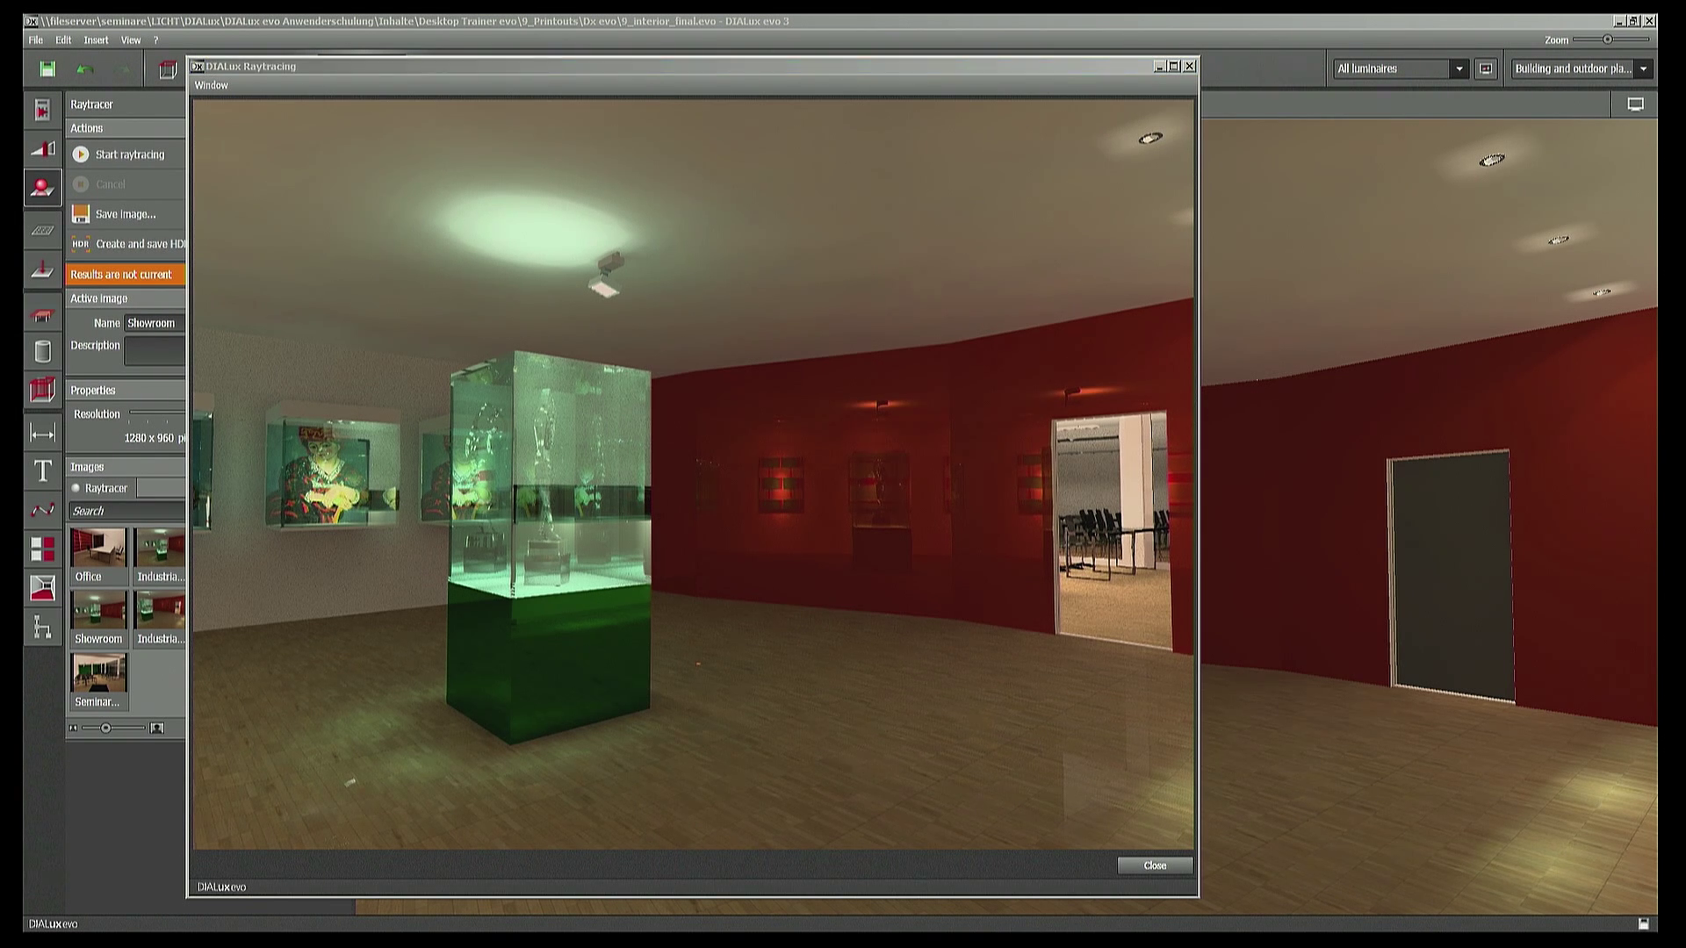
pyautogui.moveTo(709, 70); pyautogui.dragTo(749, 147)
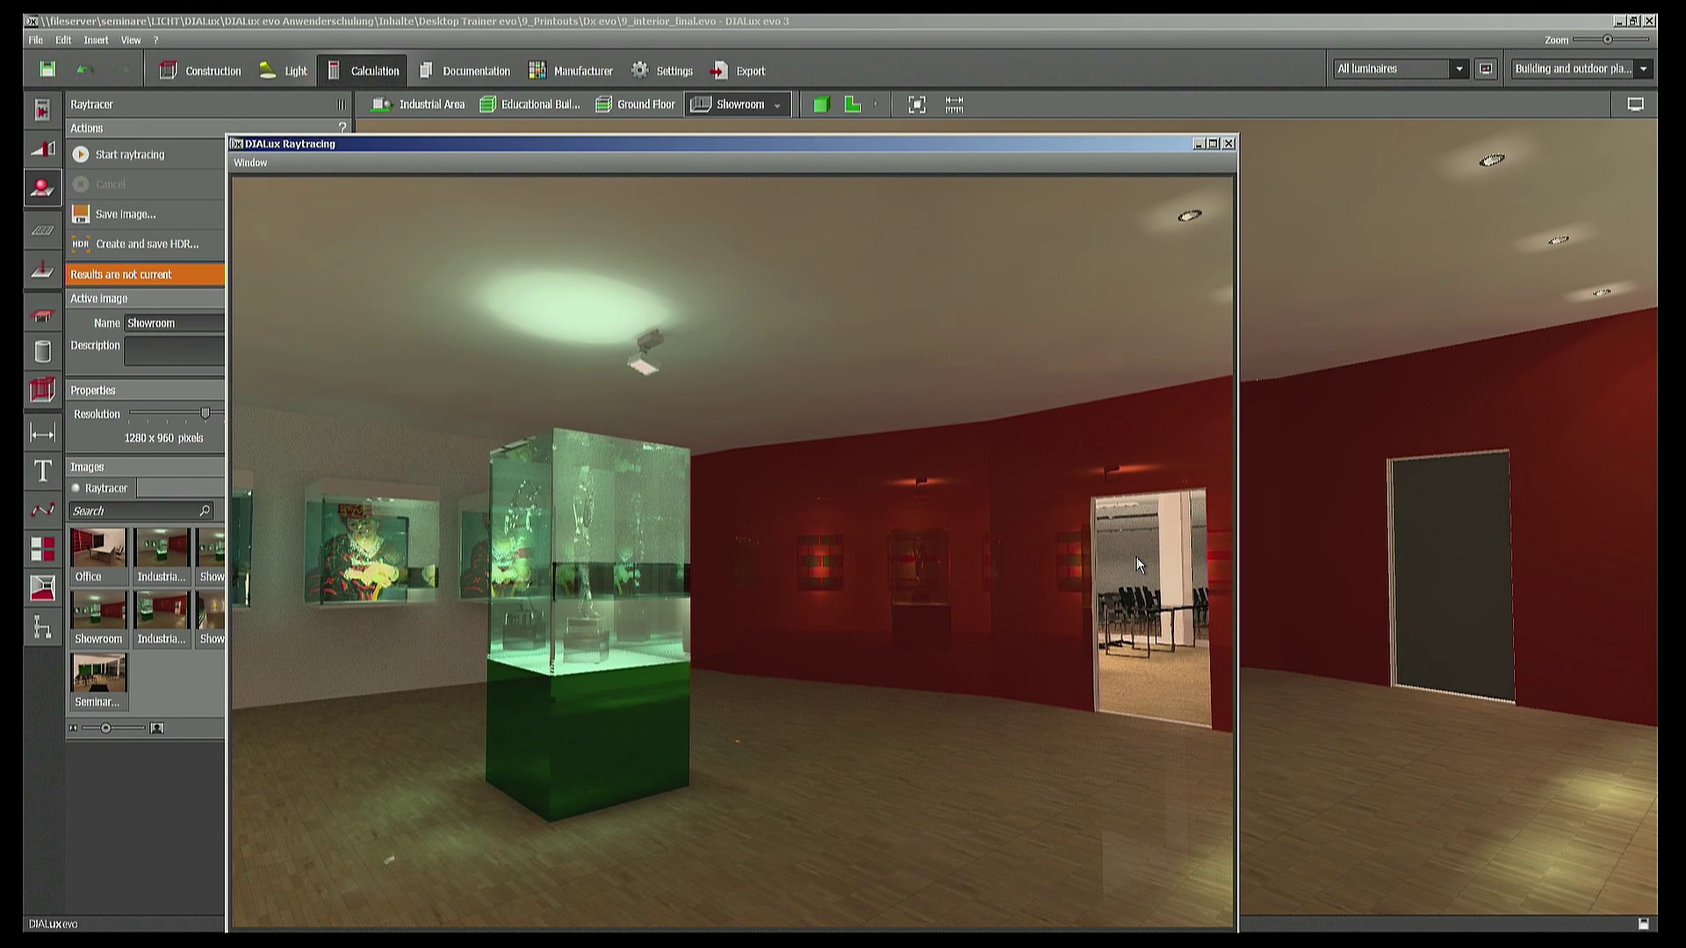
pyautogui.click(1228, 143)
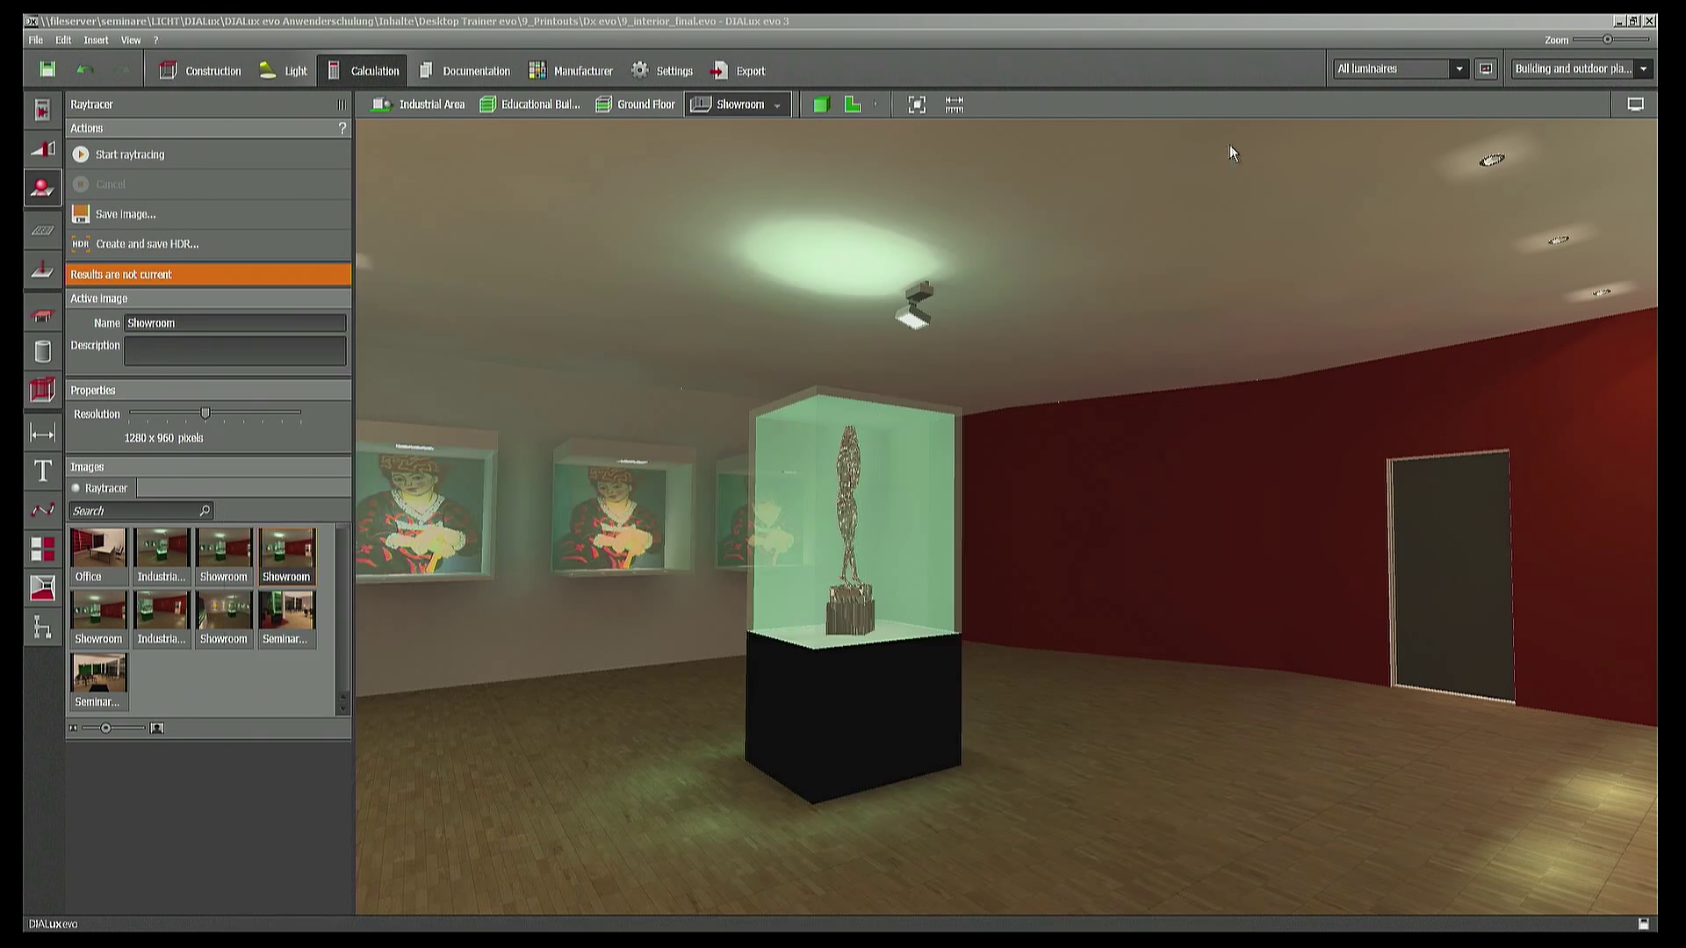
# Create and save an HDR of the showroom, loading nine exposures into Luminance HDR
pyautogui.click(121, 246)
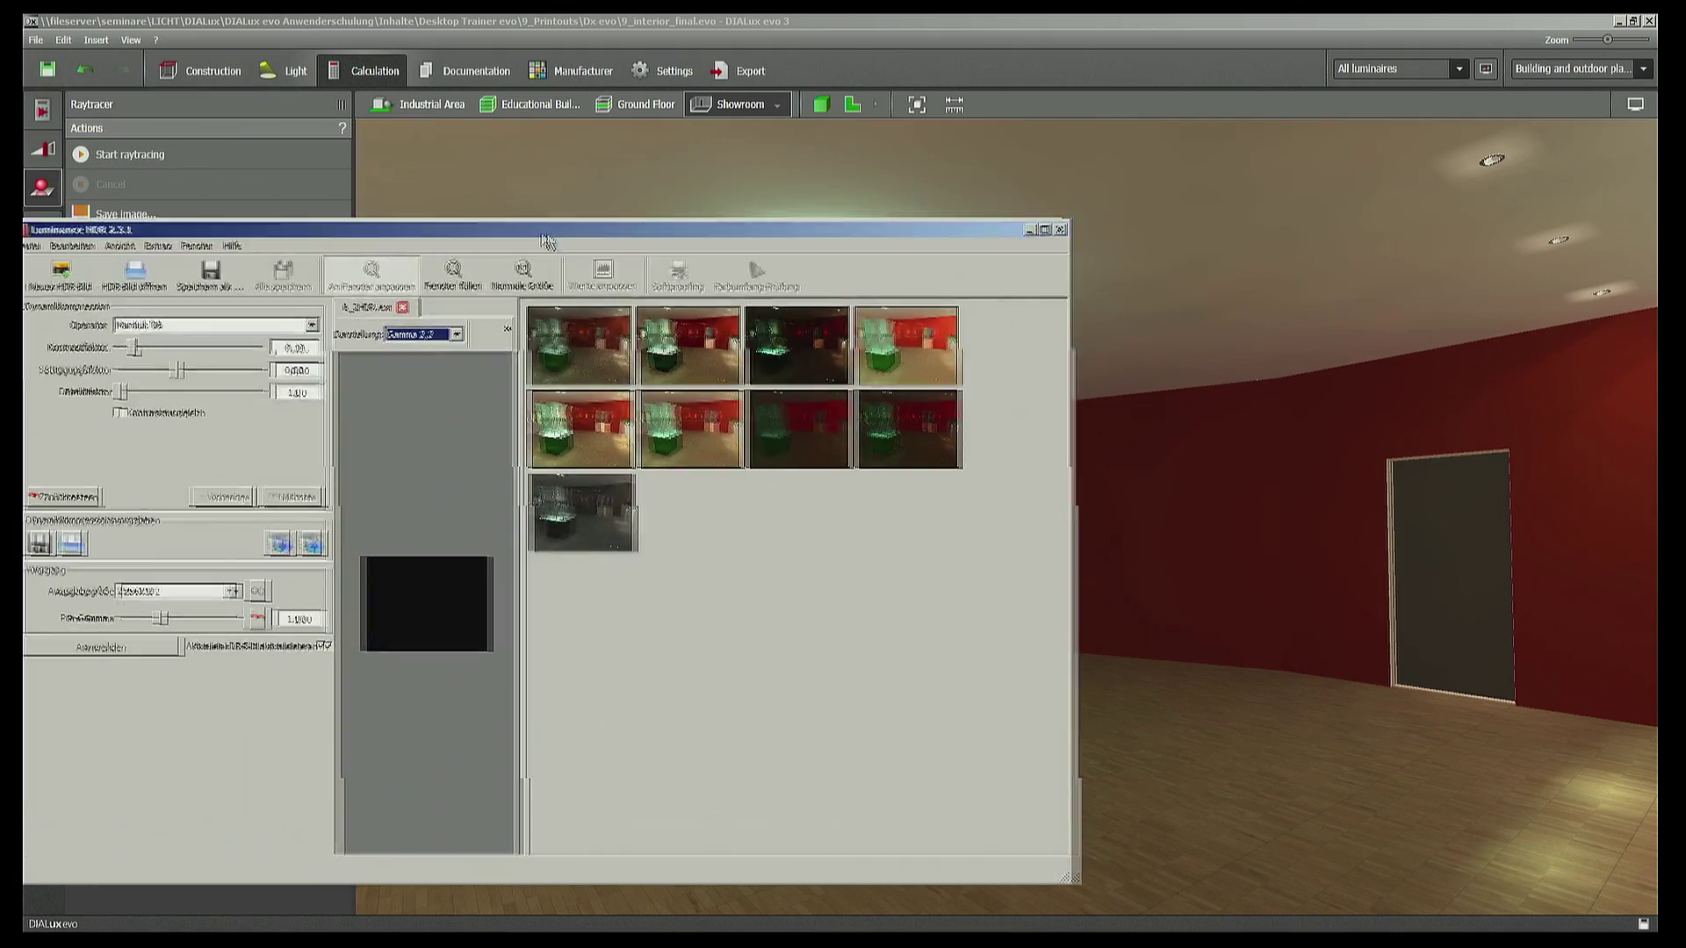
# Maximize the Luminance HDR window showing the nine showroom exposure thumbnails
pyautogui.doubleClick(665, 235)
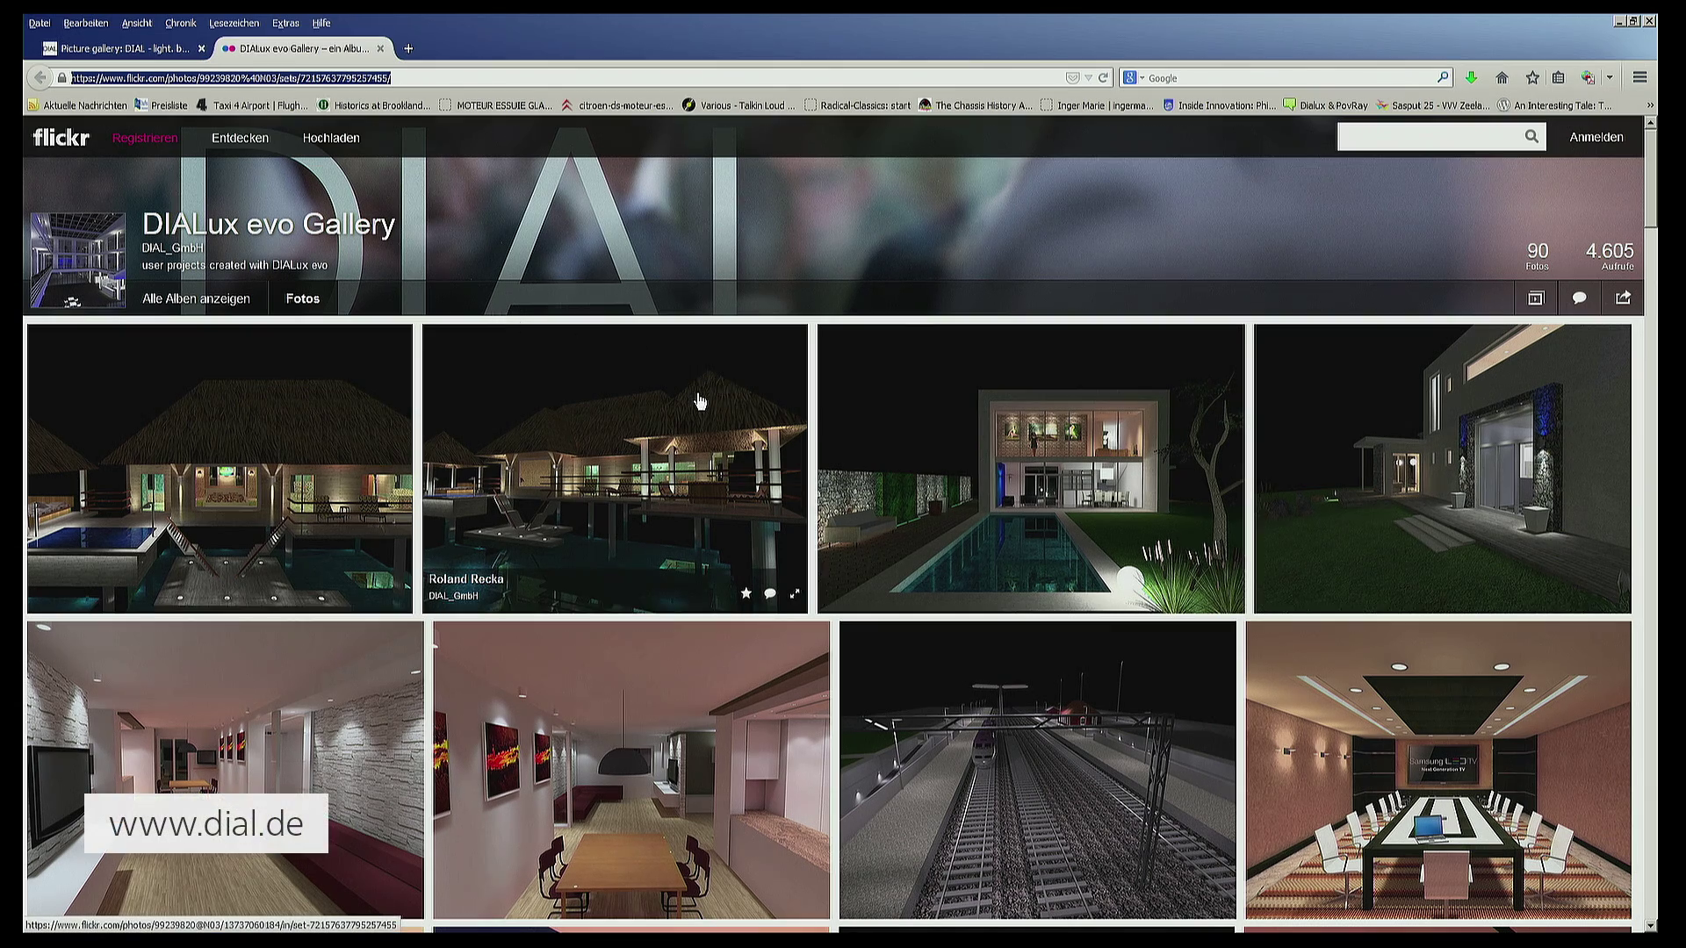
pyautogui.scroll(-3, 700, 401)
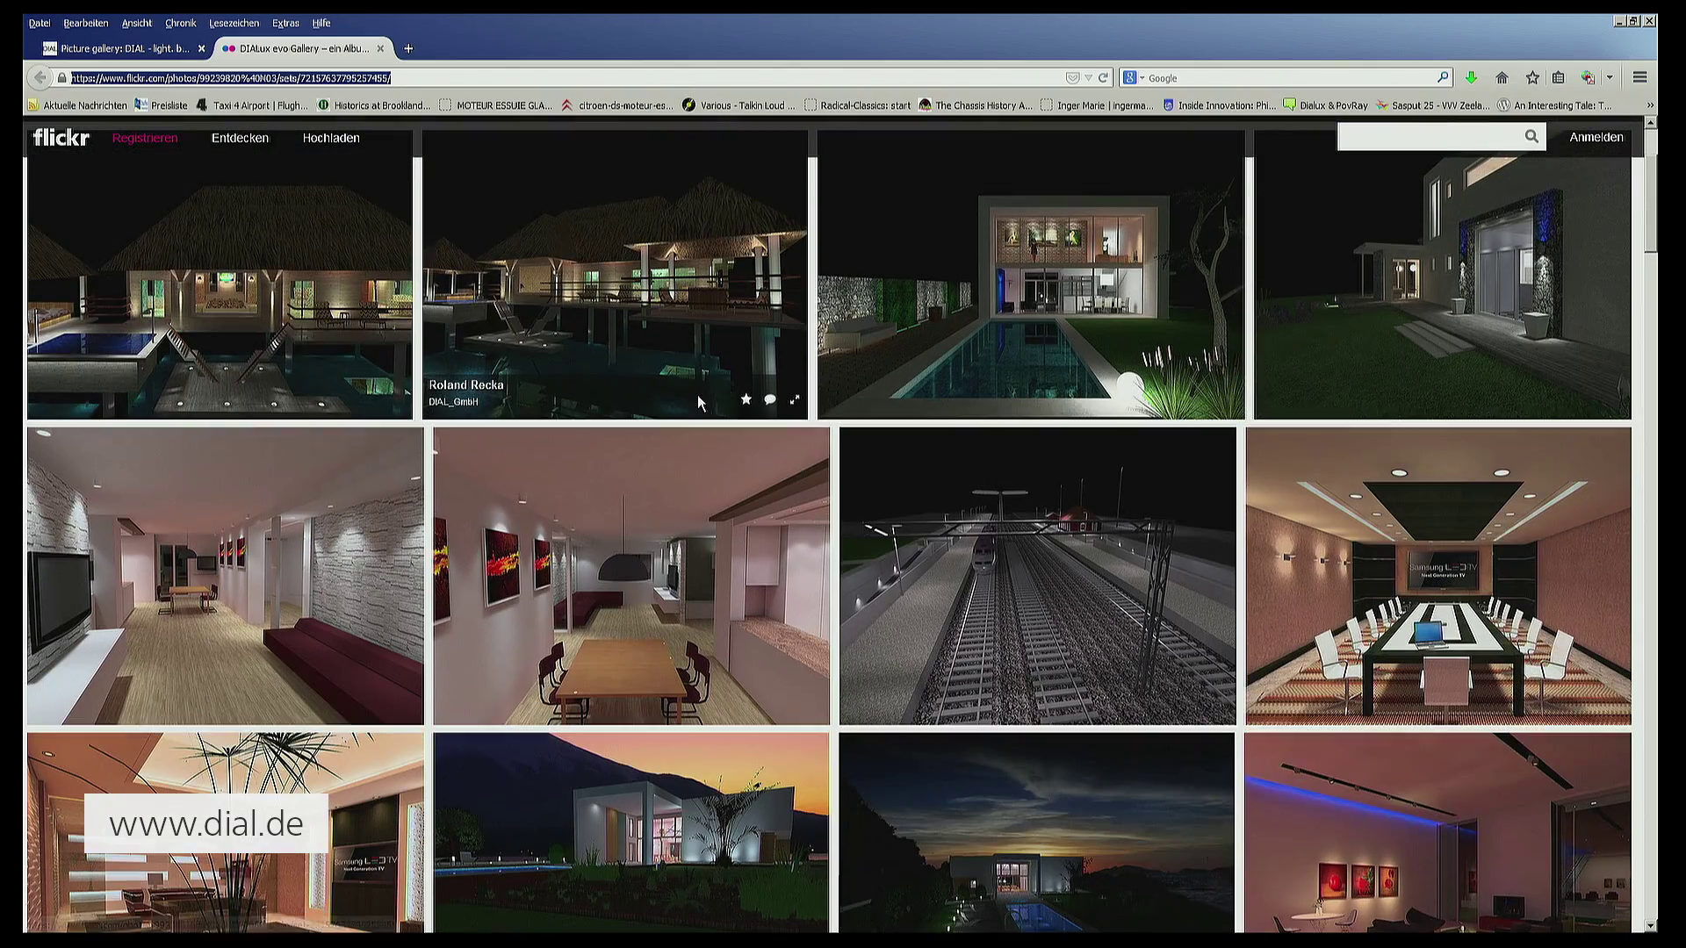
pyautogui.scroll(-2, 698, 396)
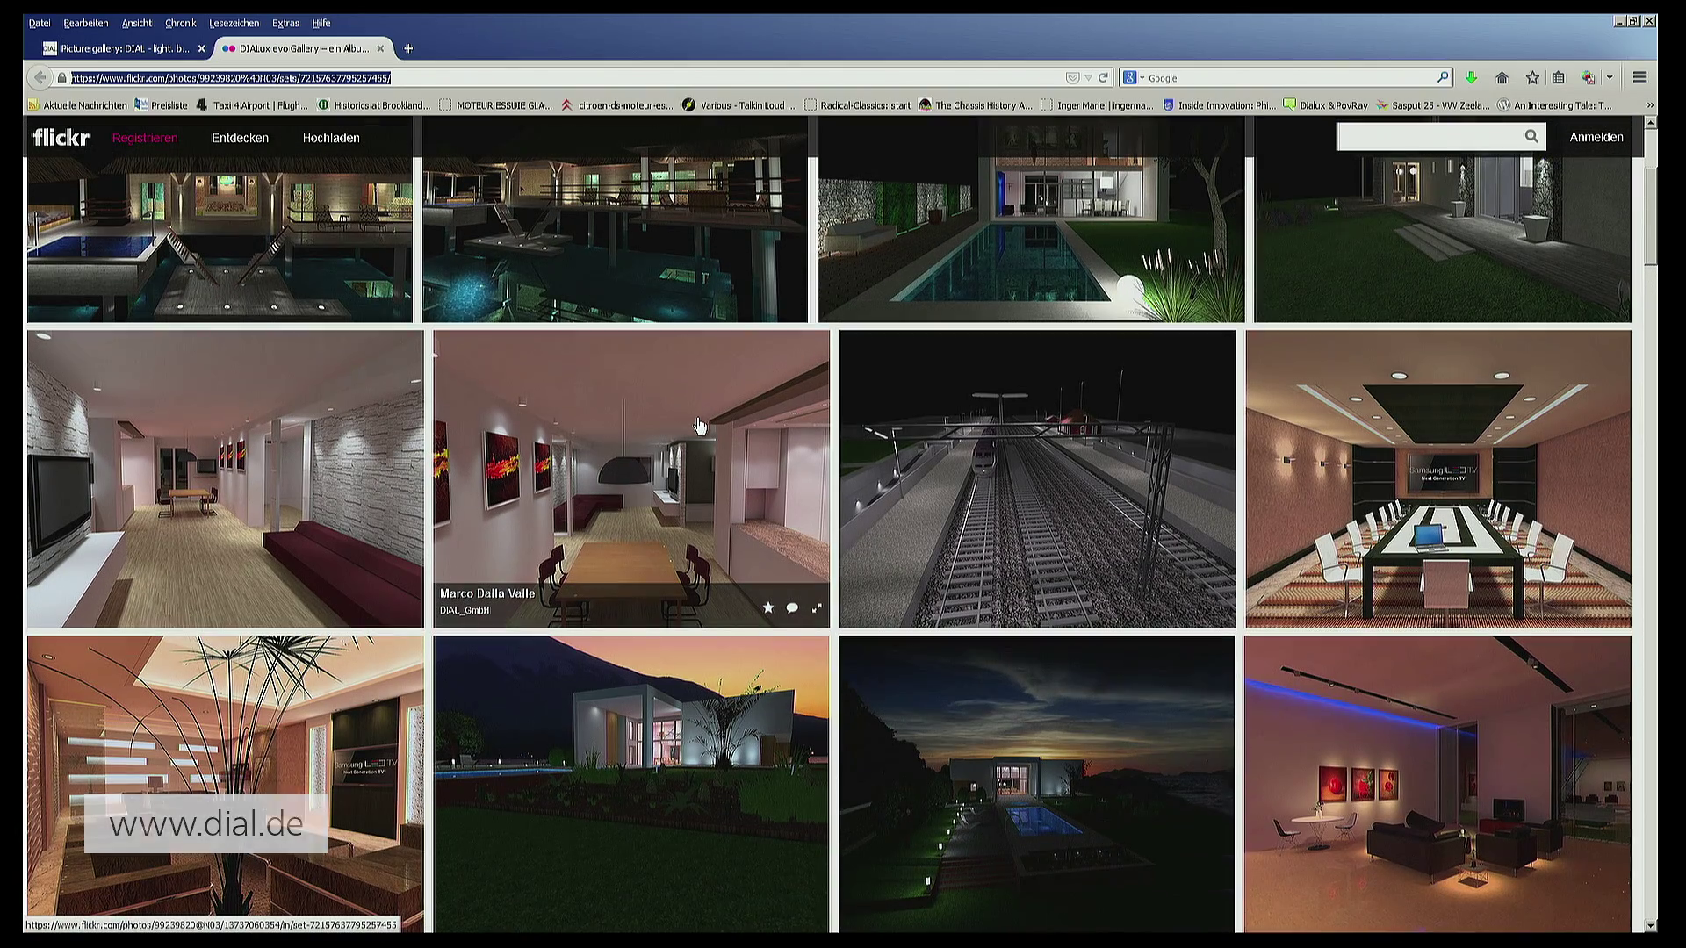
pyautogui.scroll(-2, 700, 428)
pyautogui.scroll(-2, 700, 429)
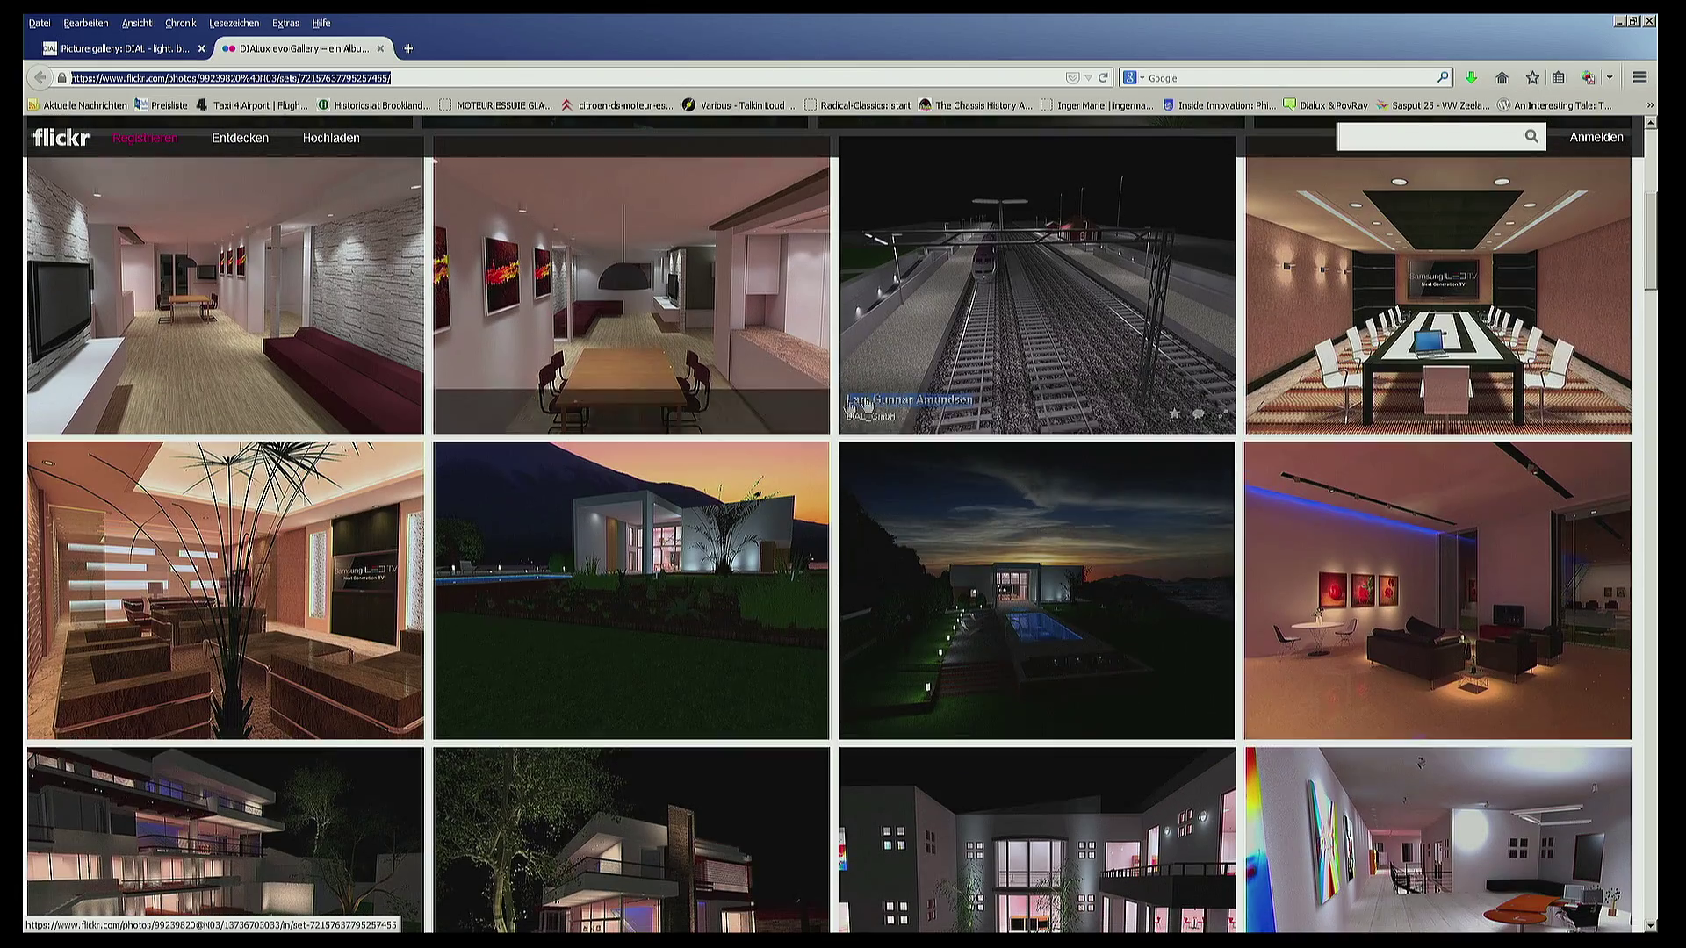
pyautogui.scroll(-3, 1007, 392)
pyautogui.scroll(-1, 1007, 393)
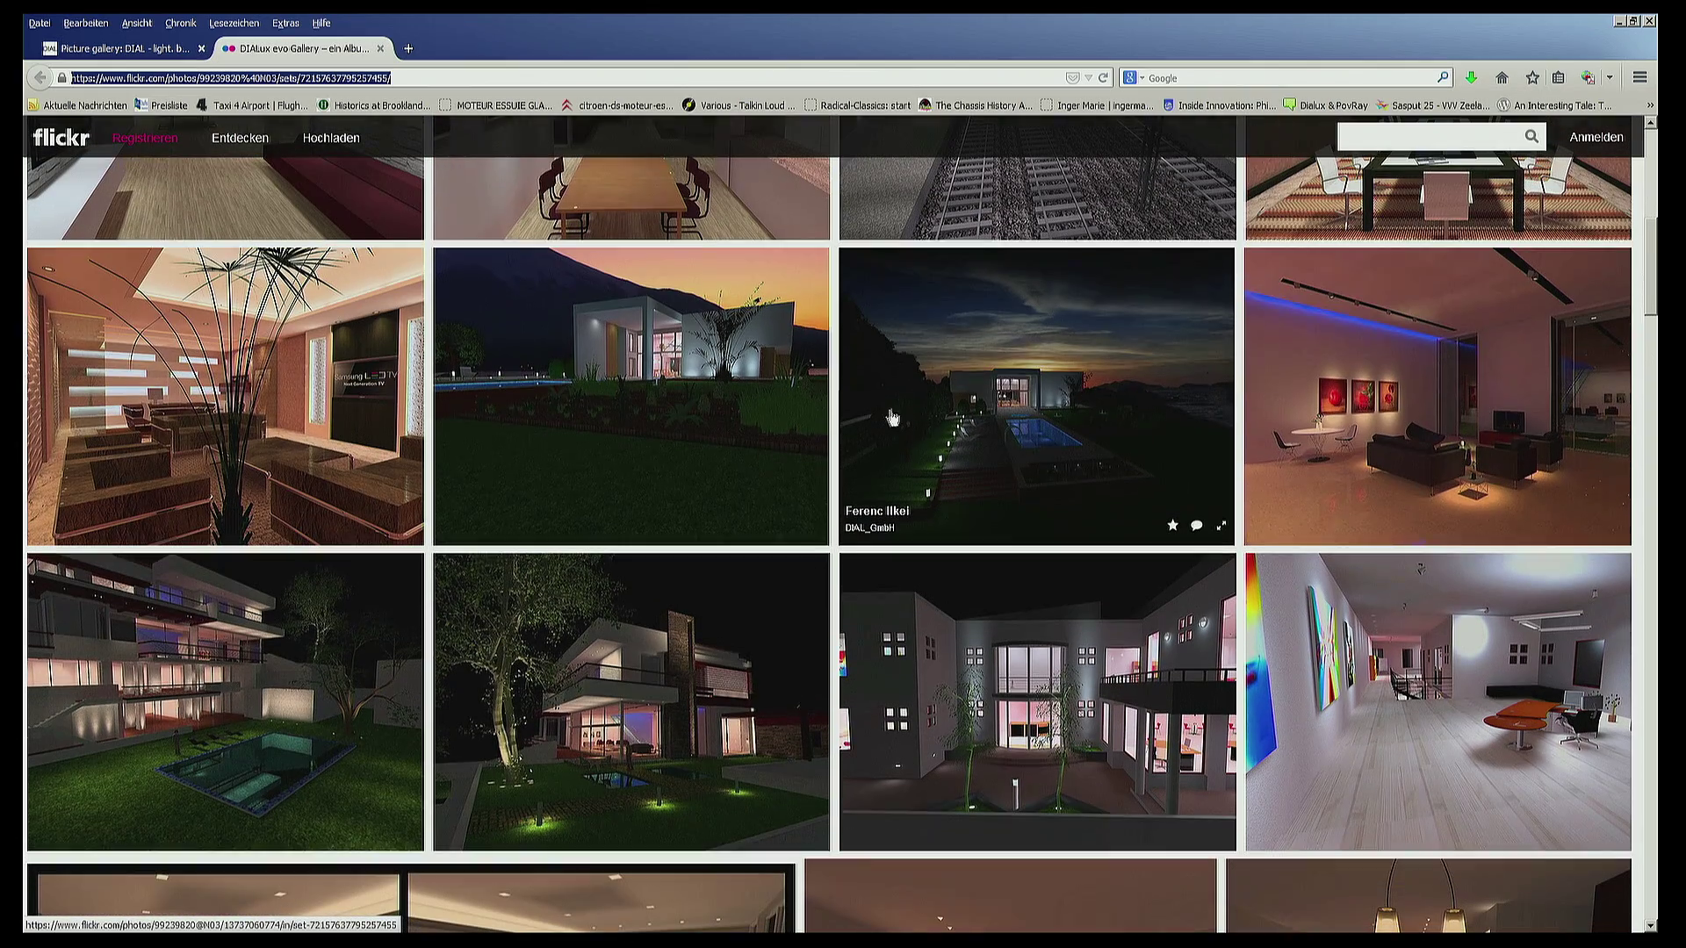